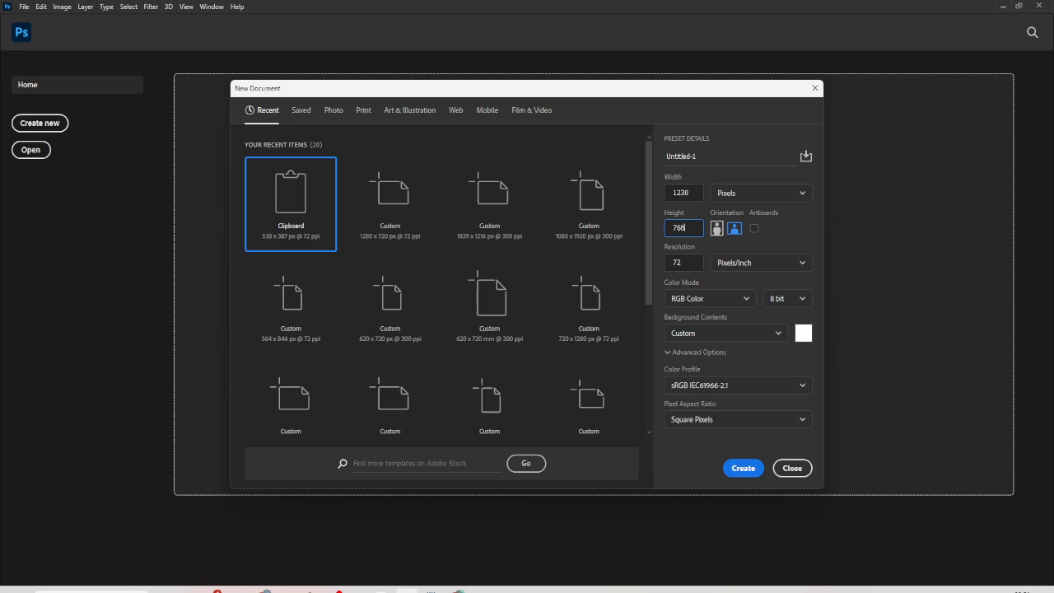
- Set the new document's resolution to 300 pixels/inch and create the document
click(683, 266)
click(744, 468)
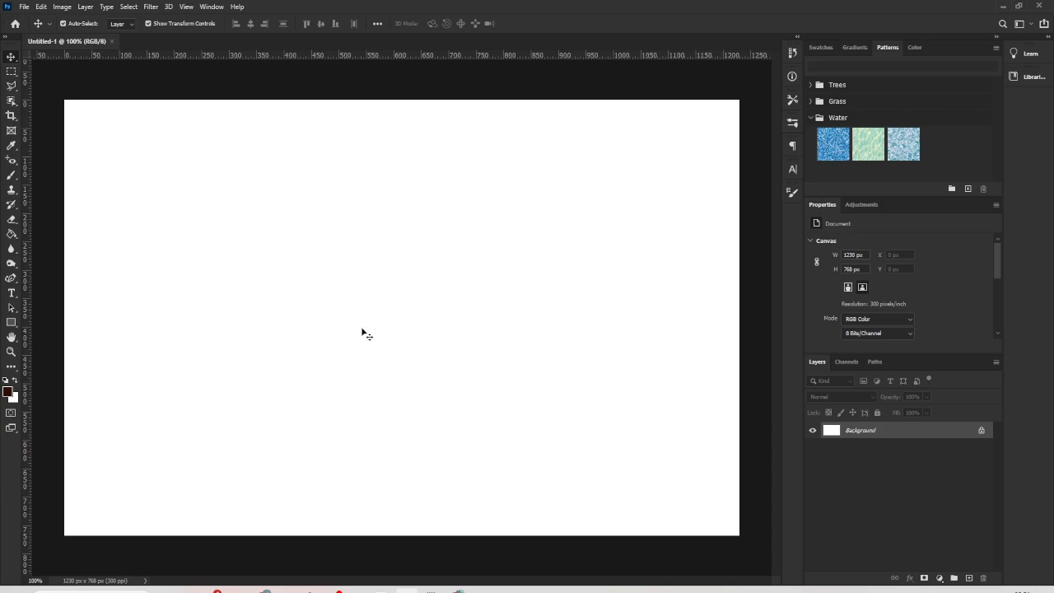
- Place truck image 5 from Downloads scaled to about 24.37%, covering the canvas, and unlock the Background layer
click(359, 591)
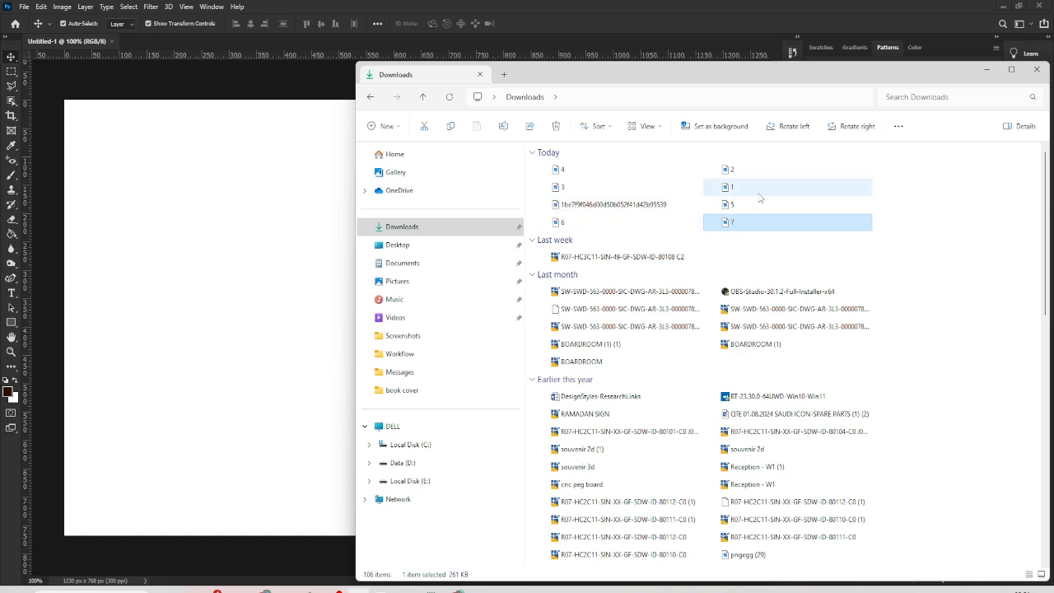
drag(750, 206, 239, 296)
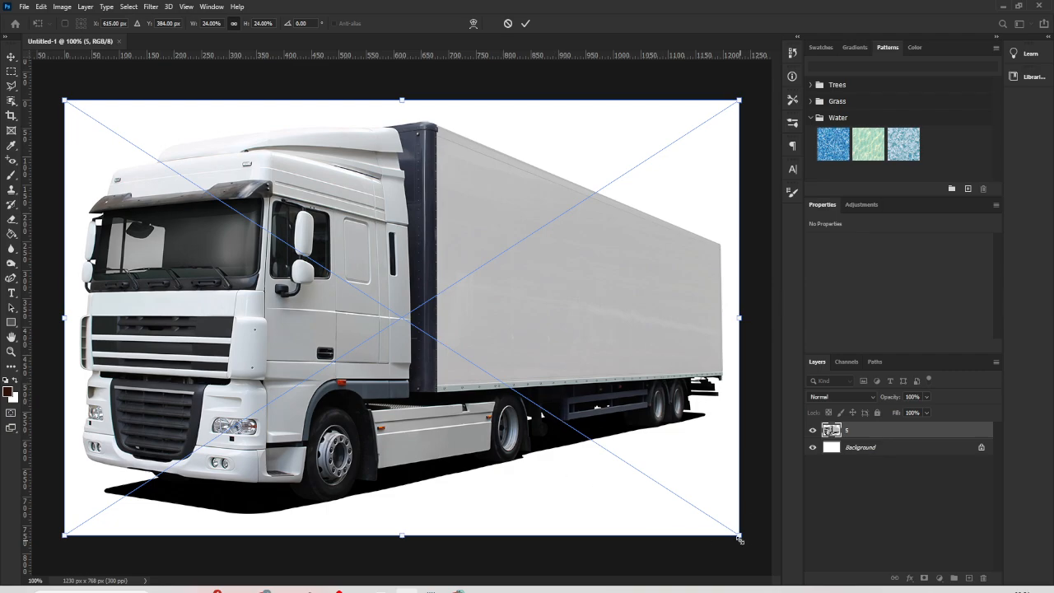
drag(740, 538, 748, 547)
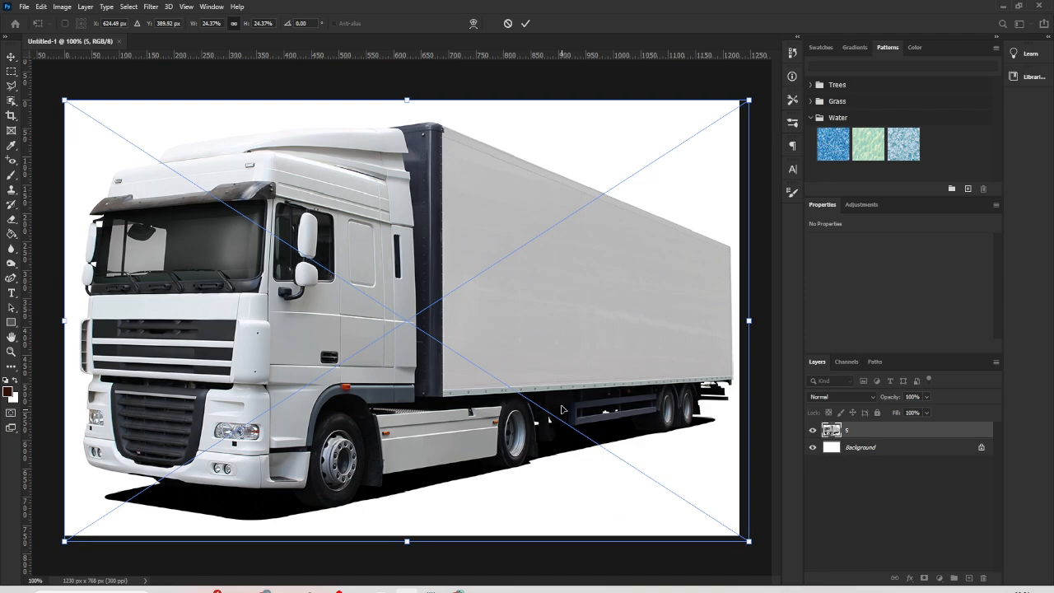
drag(562, 409, 562, 405)
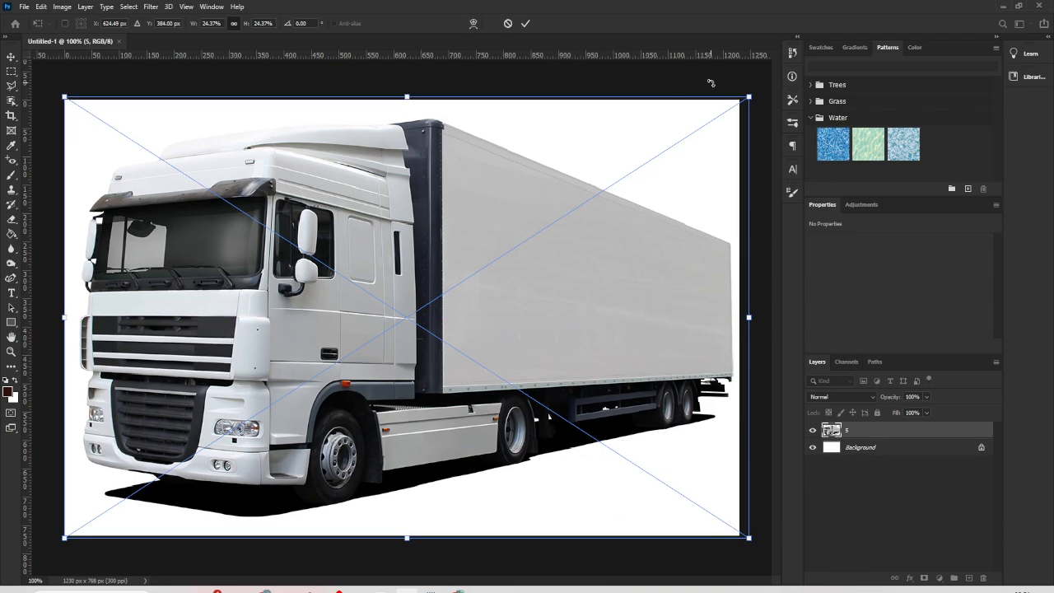
key(Return)
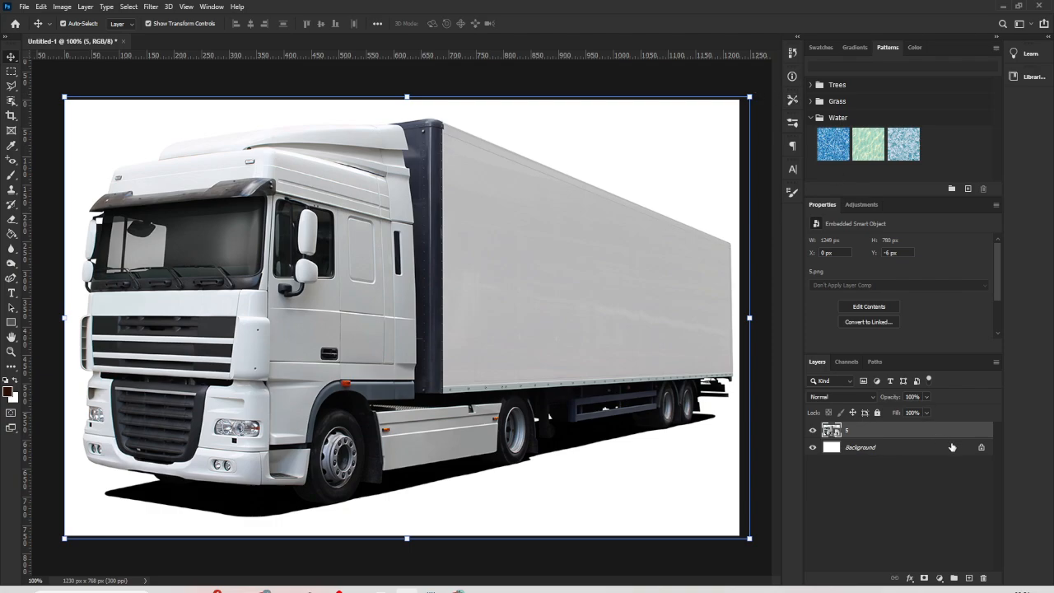
click(982, 448)
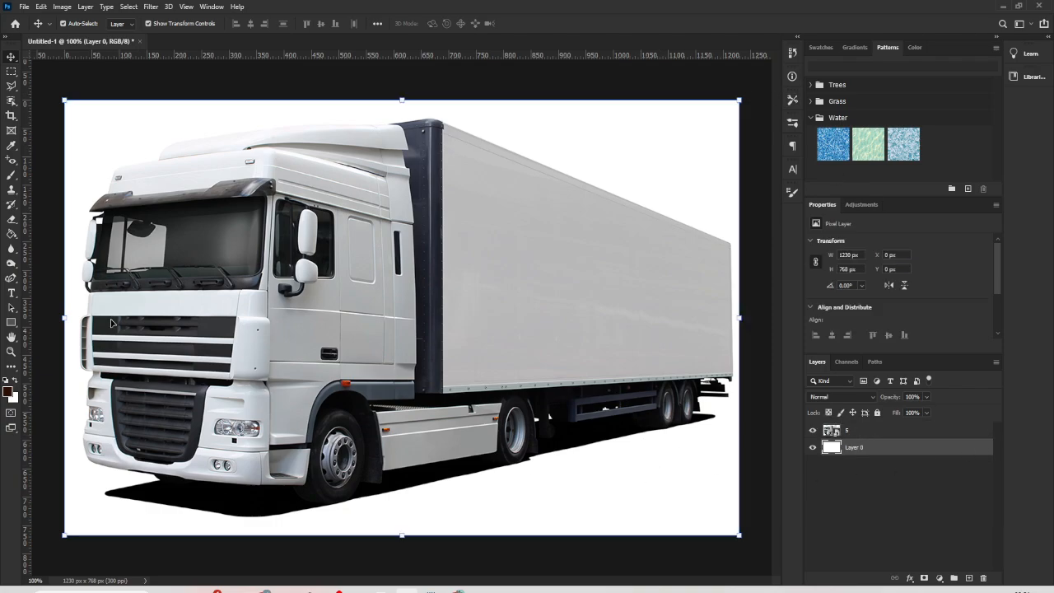
- Try to fill the background layer with the dark brown foreground colour
click(12, 237)
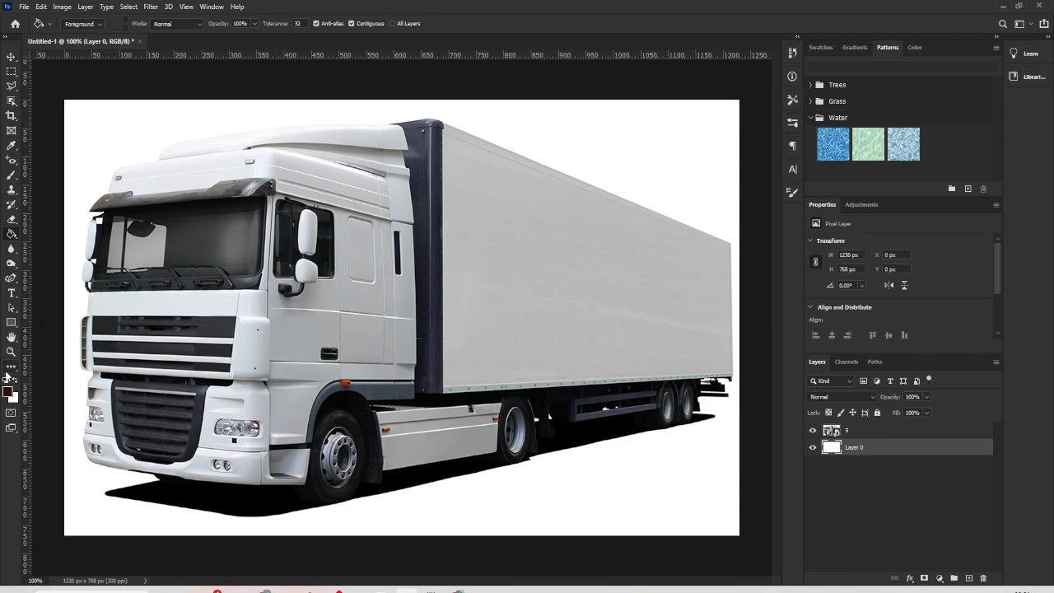
click(116, 515)
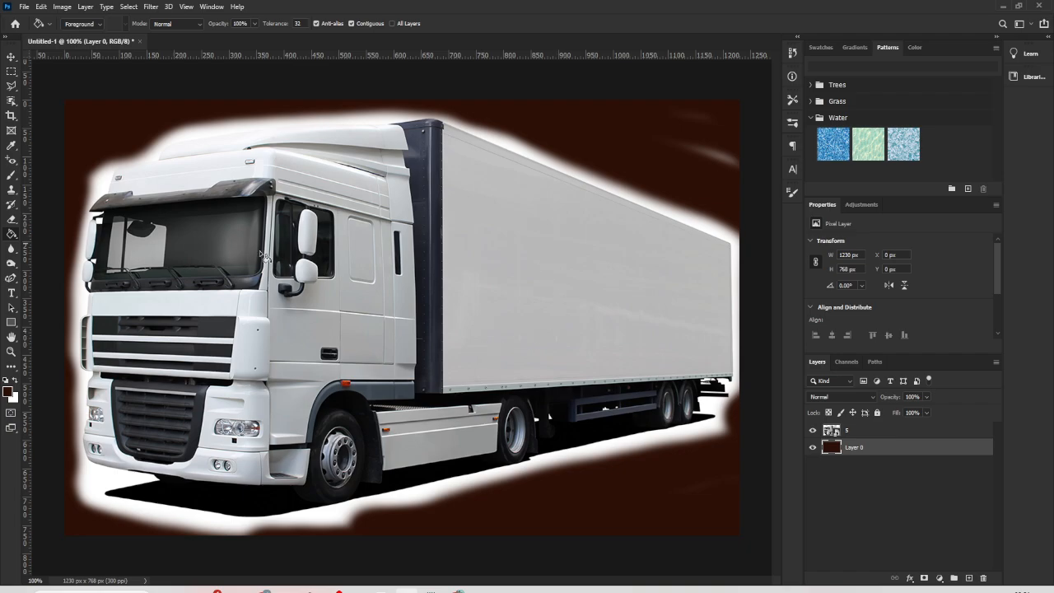
key(ctrl+z)
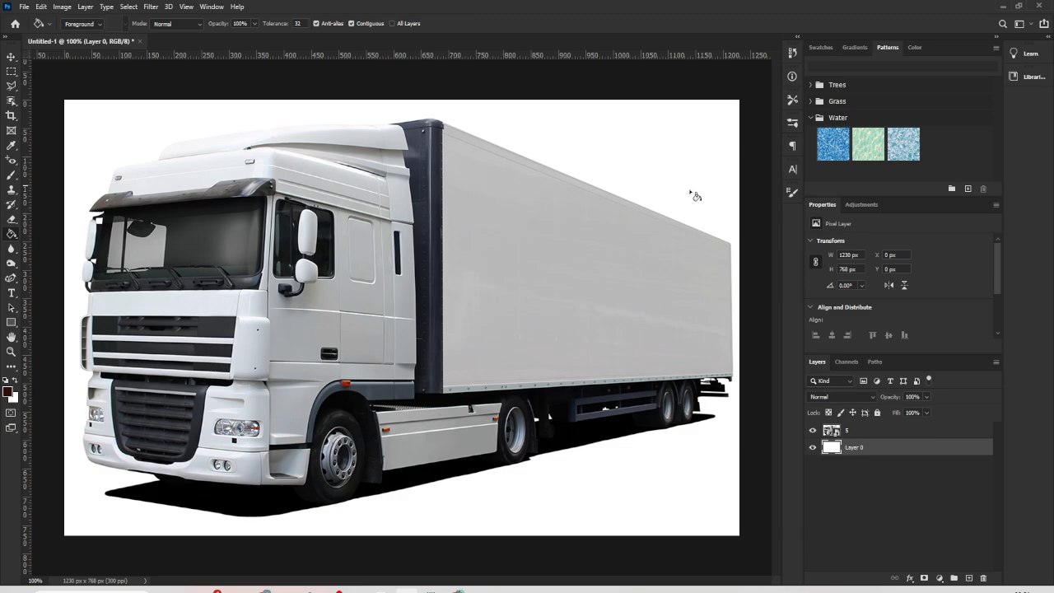
- Set the foreground colour to pale pink fff1ec and fill the background layer with it
click(8, 393)
mouse_move(60, 337)
mouse_down()
mouse_move(74, 308)
mouse_move(59, 306)
mouse_up()
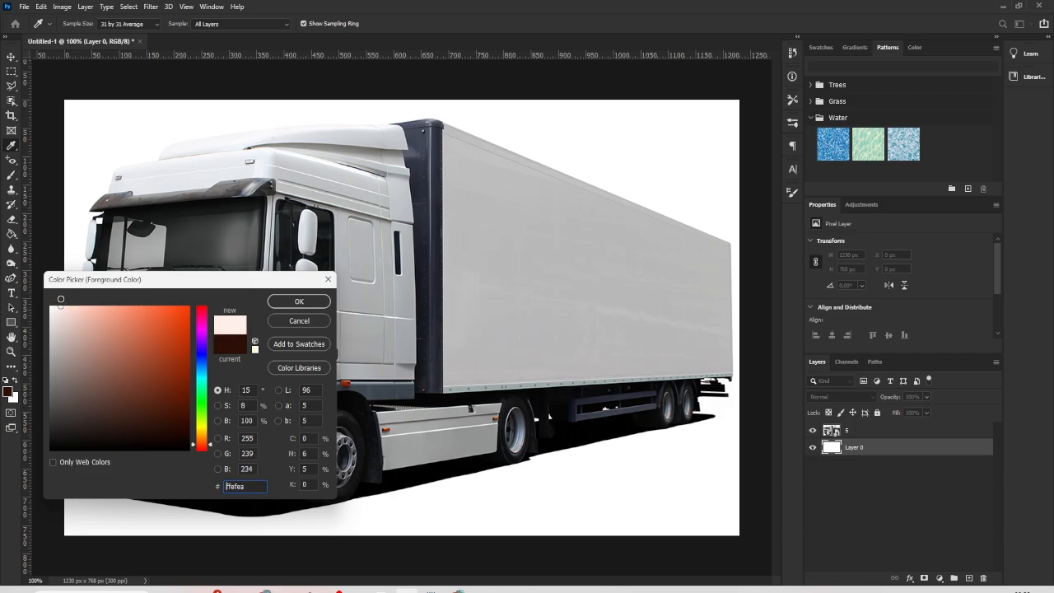
click(299, 302)
key(g)
click(614, 472)
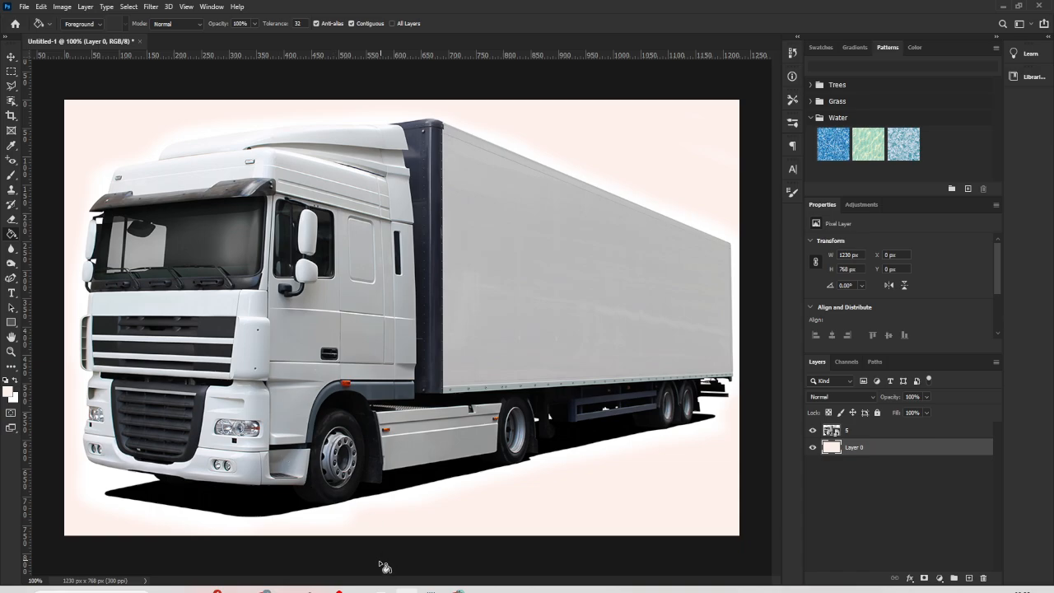
- Place wave graphic 6 from Downloads and move its layer above truck layer 5
click(360, 591)
click(732, 226)
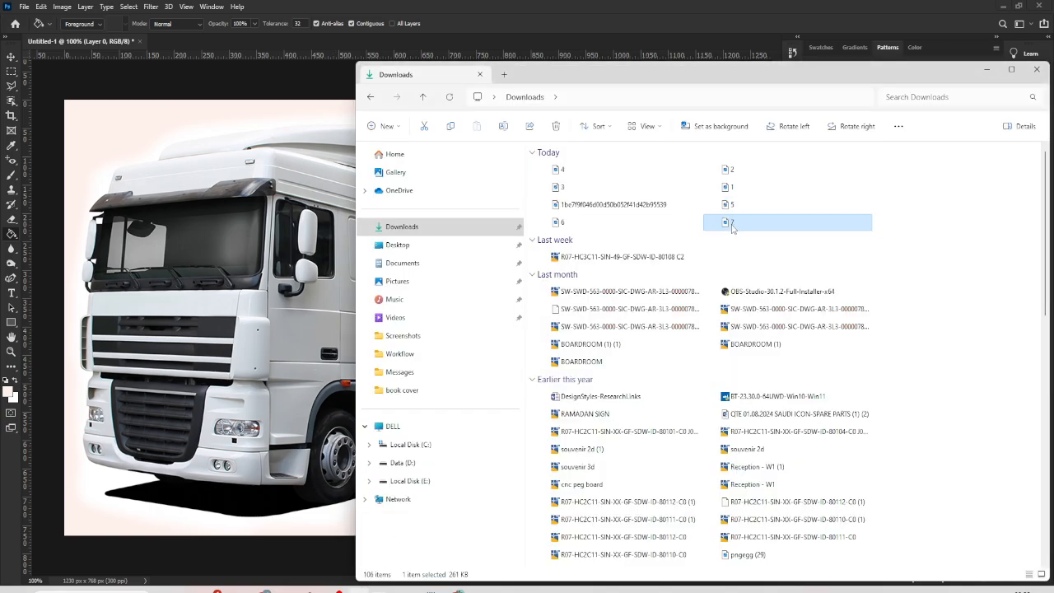
click(565, 224)
drag(566, 226, 250, 248)
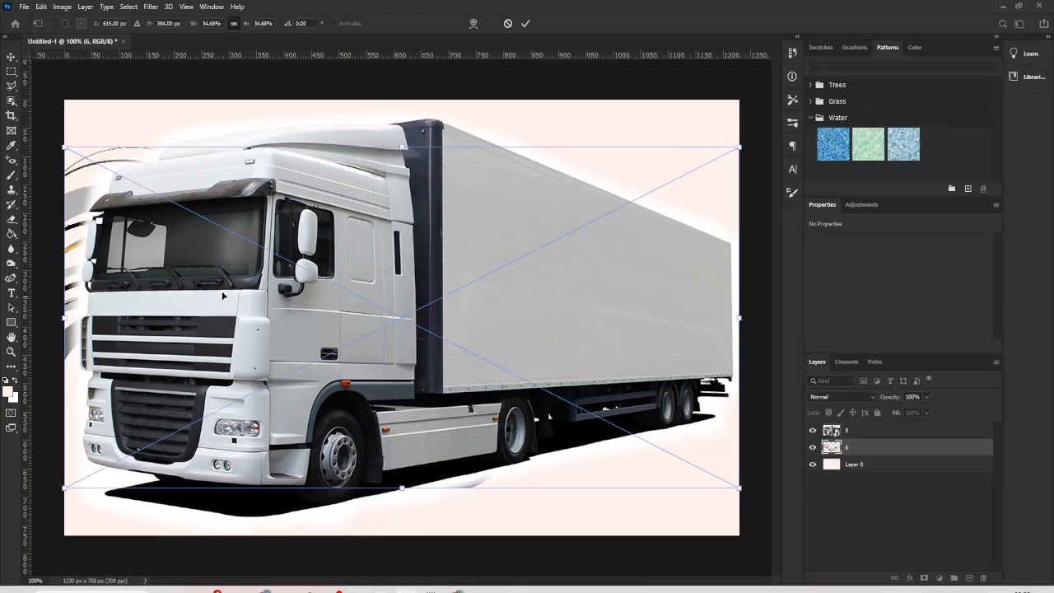
drag(869, 455, 870, 424)
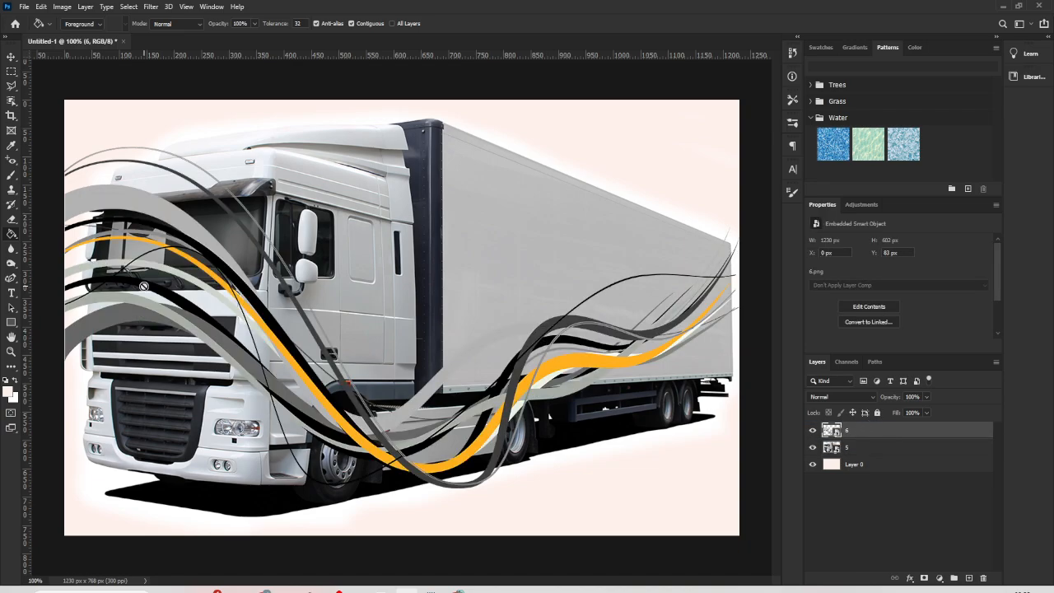
- Shift the wave graphic toward the trailer, to about X 219 px and Y 124 px
click(11, 57)
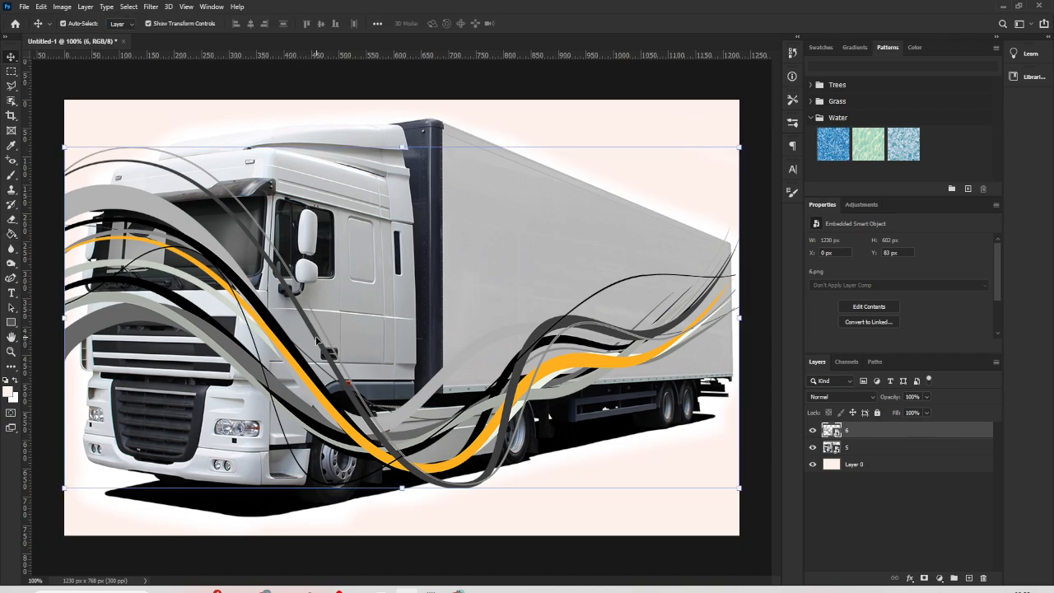
drag(318, 340, 437, 362)
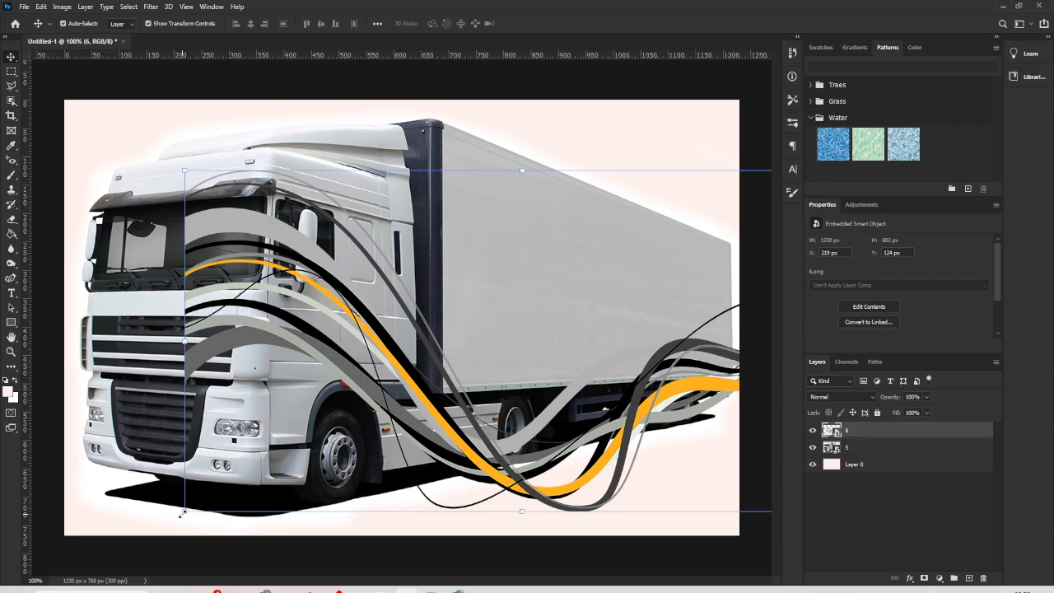
- Try to shrink the wave graphic to 18.87% over the trailer and to place image 7 from Downloads
drag(183, 513, 492, 355)
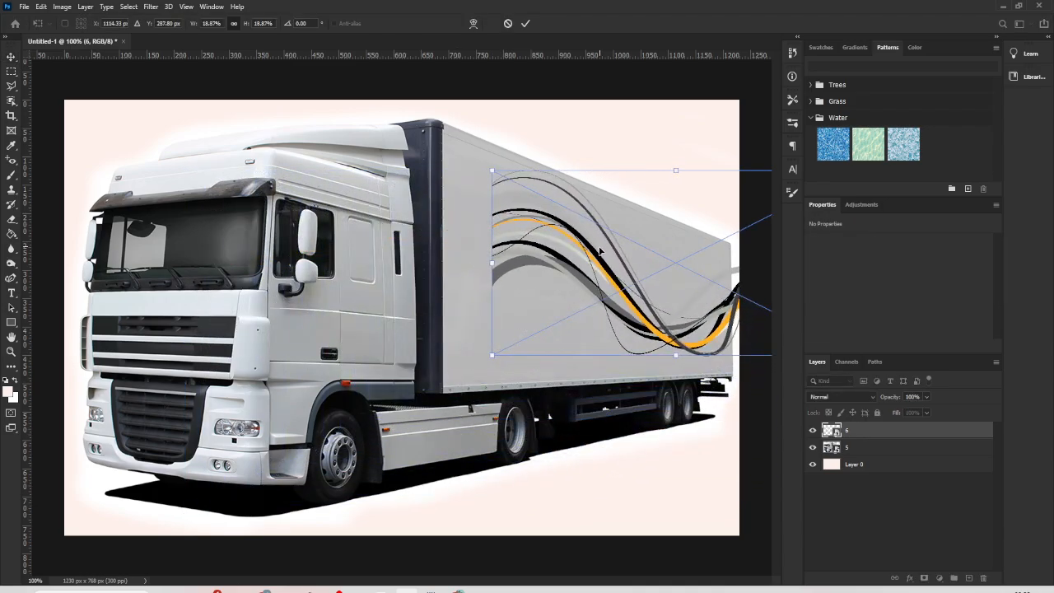
drag(601, 251, 468, 288)
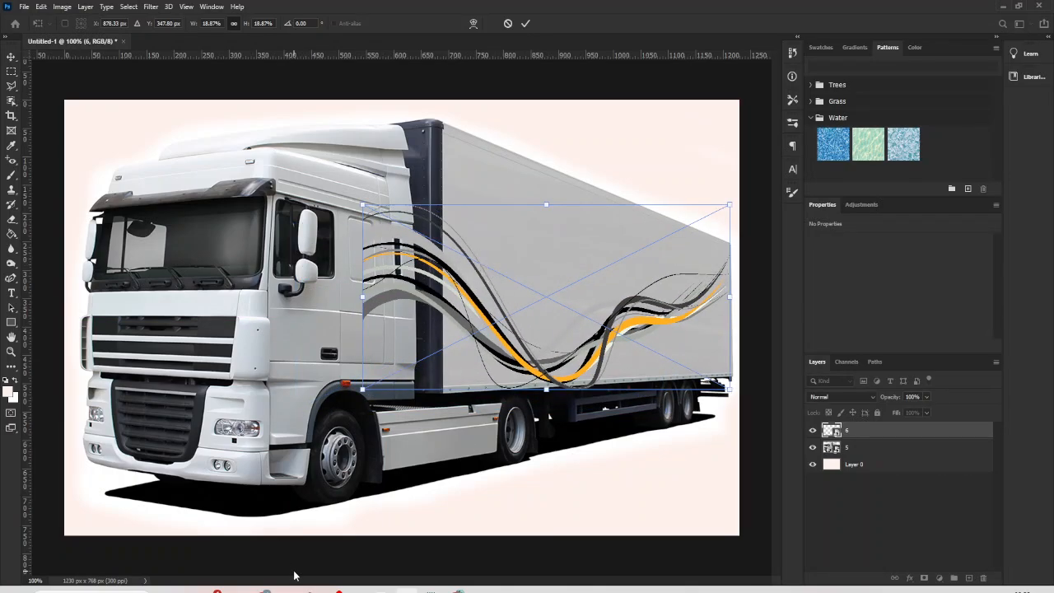
click(358, 590)
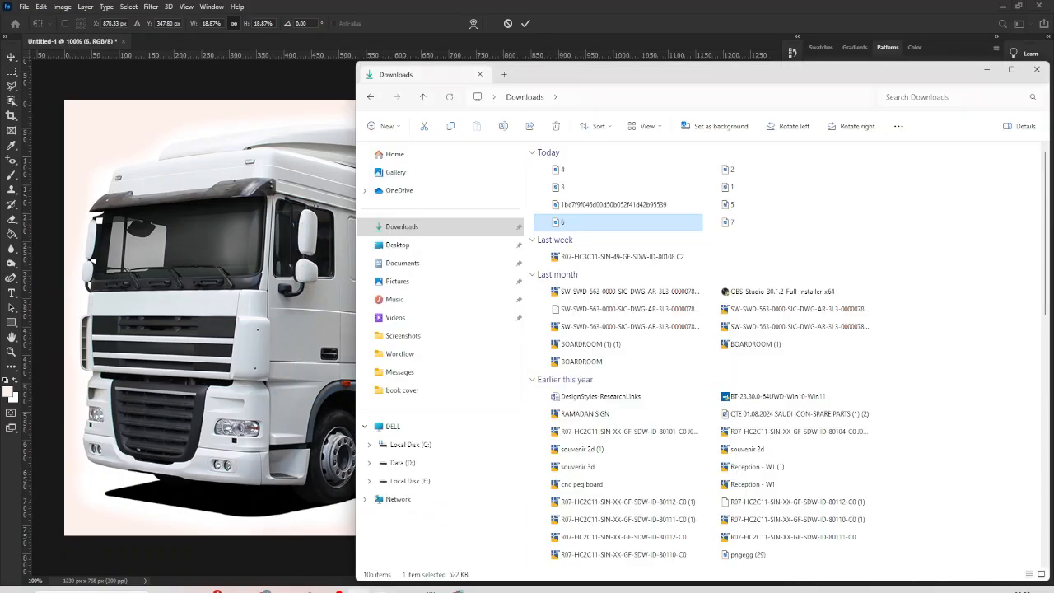
click(742, 227)
drag(743, 224, 300, 302)
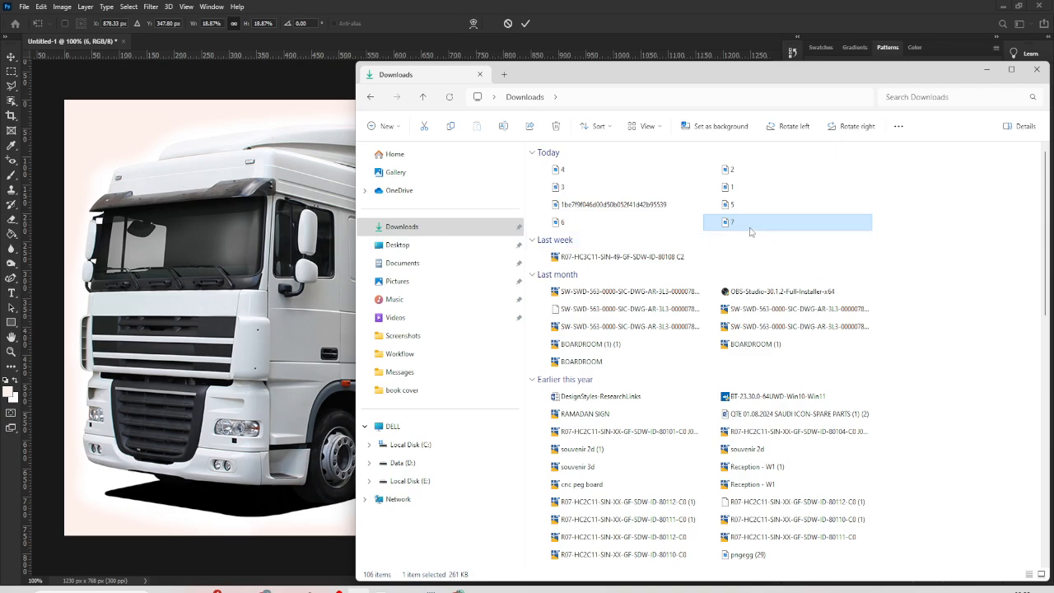
drag(748, 229, 263, 344)
key(F2)
click(988, 70)
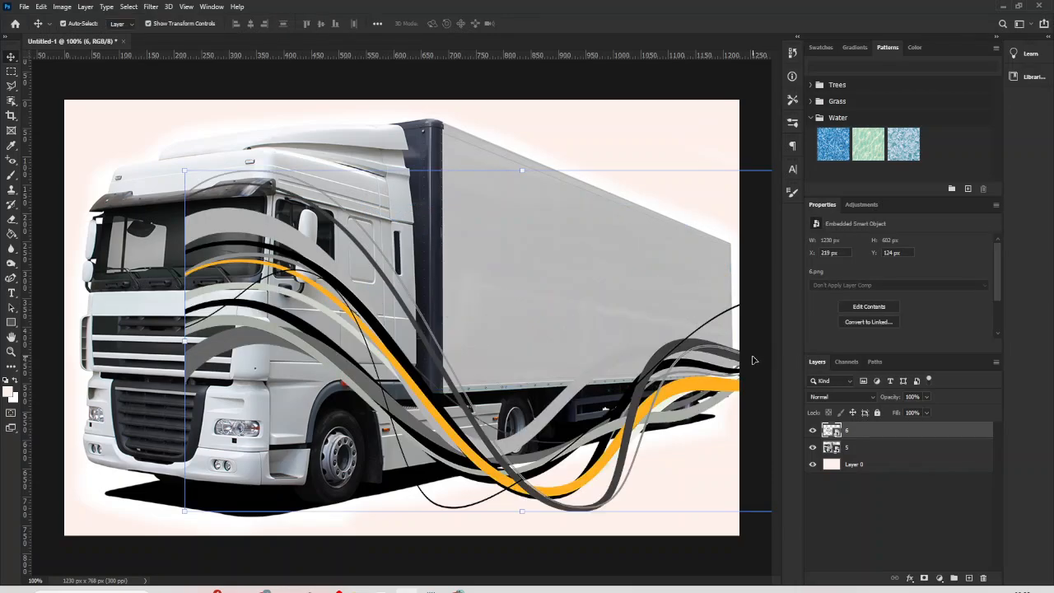
- Scale the wave graphic to about 538 × 263 px and position it at about X 558 px, Y 208 px
drag(183, 515, 564, 319)
drag(643, 258, 458, 305)
key(Return)
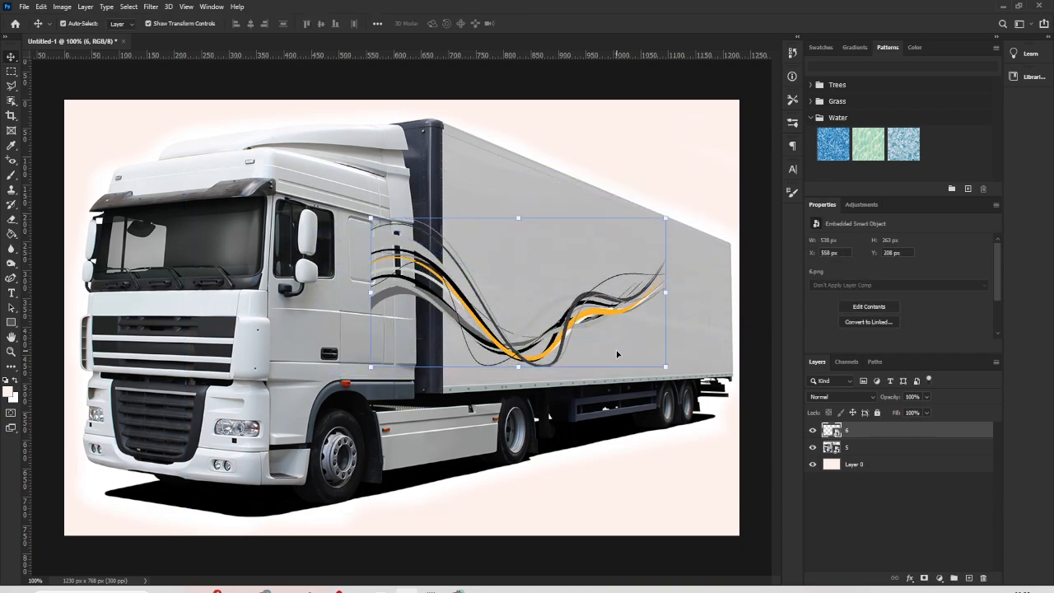
drag(578, 312, 556, 316)
key(ctrl+t)
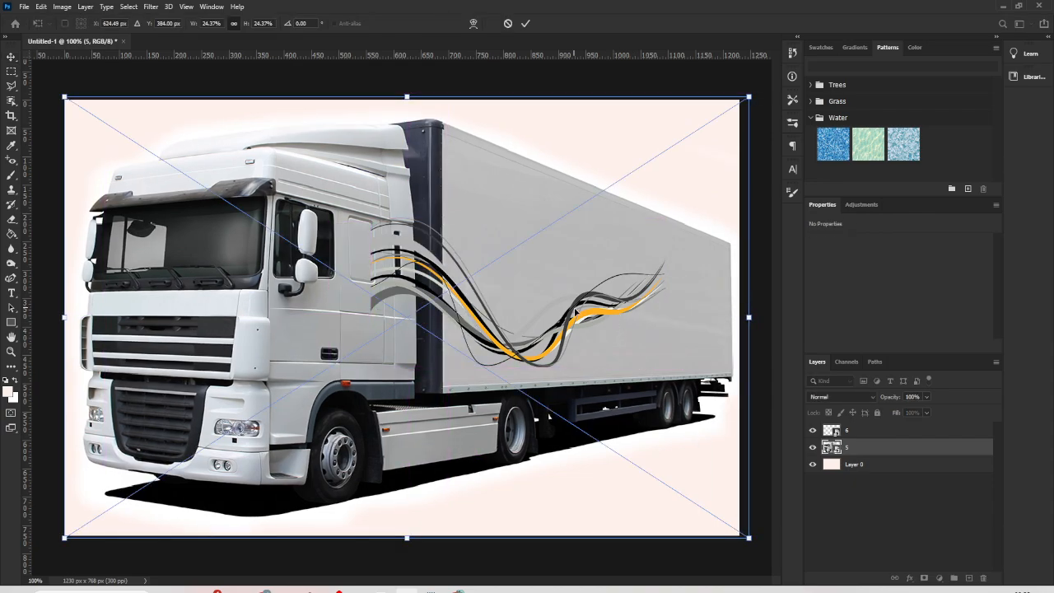
drag(584, 319, 605, 318)
key(ctrl+z)
- Move the wave graphic on layer 6 horizontally so it sits fully on the trailer's side, and deselect it
click(857, 430)
drag(579, 318, 641, 318)
click(760, 446)
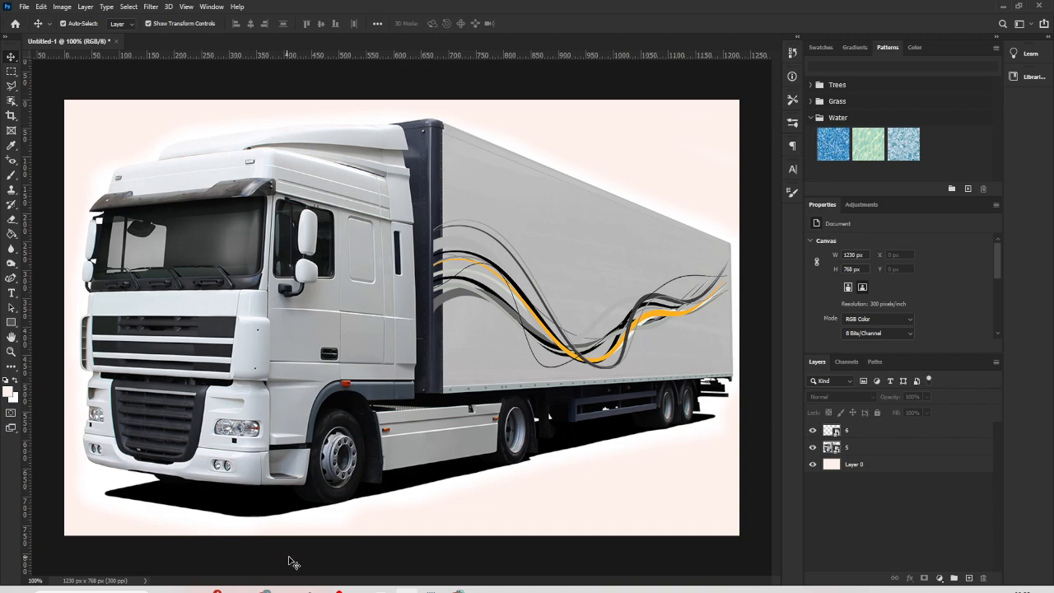
- Place blue wave graphic 7 from Downloads over the middle of the truck and rasterize its layer
click(359, 589)
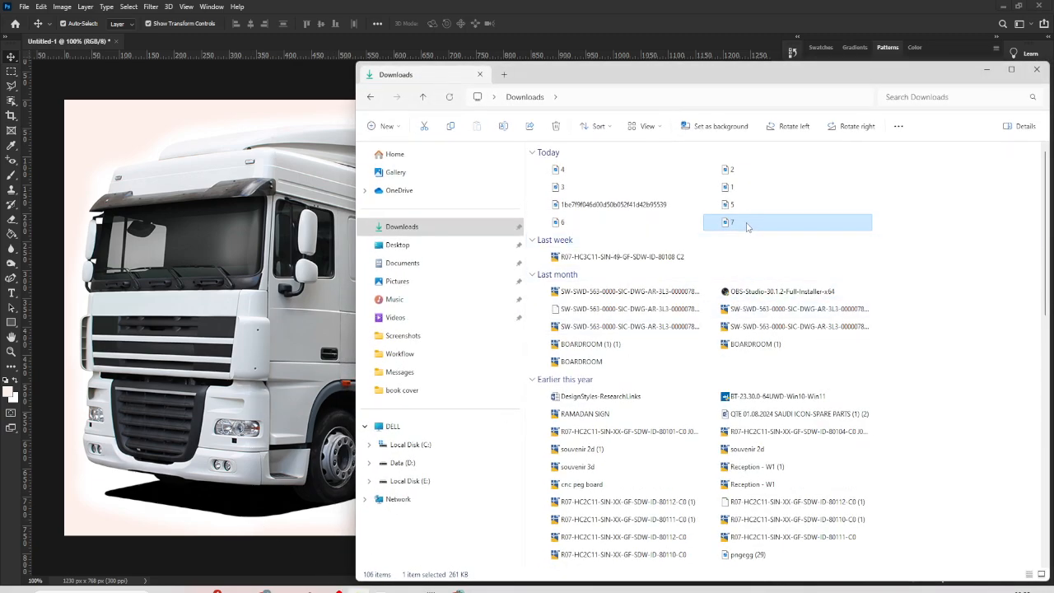
drag(747, 225, 310, 349)
mouse_move(500, 388)
mouse_down()
mouse_move(563, 314)
mouse_move(516, 319)
mouse_move(532, 336)
mouse_move(505, 379)
mouse_up()
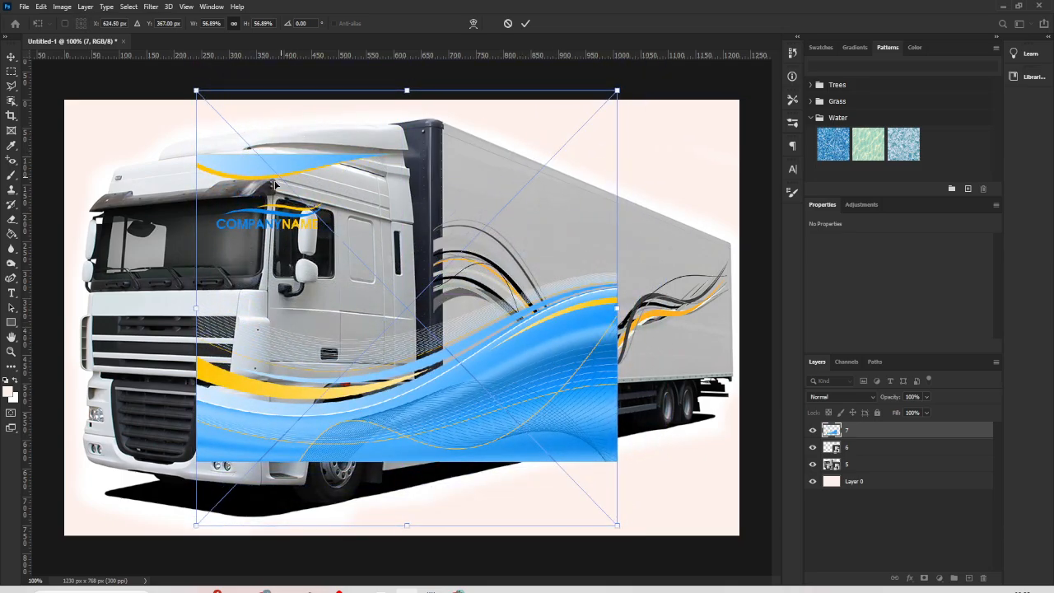
key(Return)
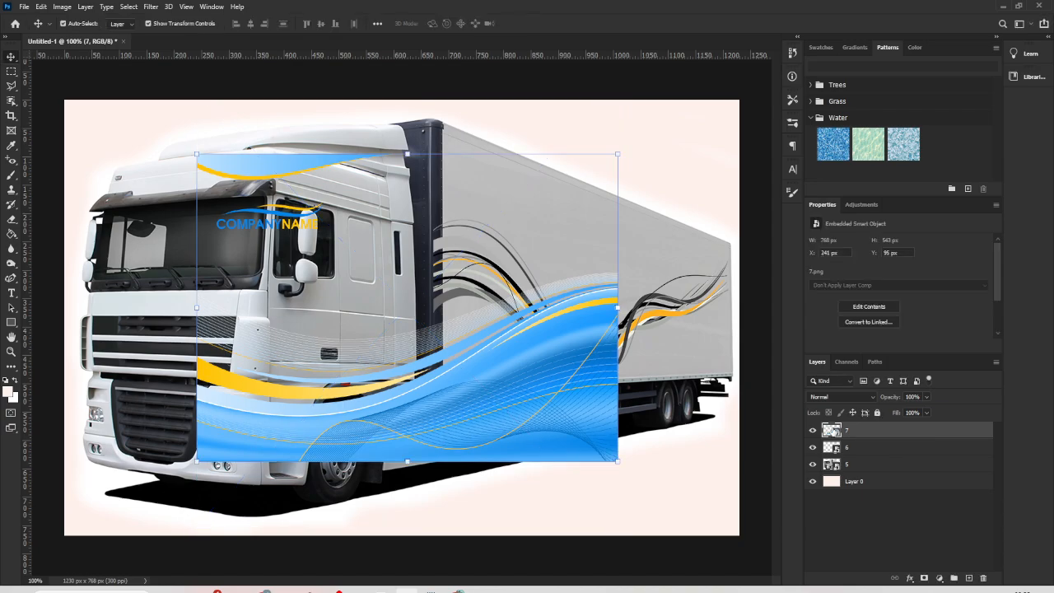
right_click(859, 429)
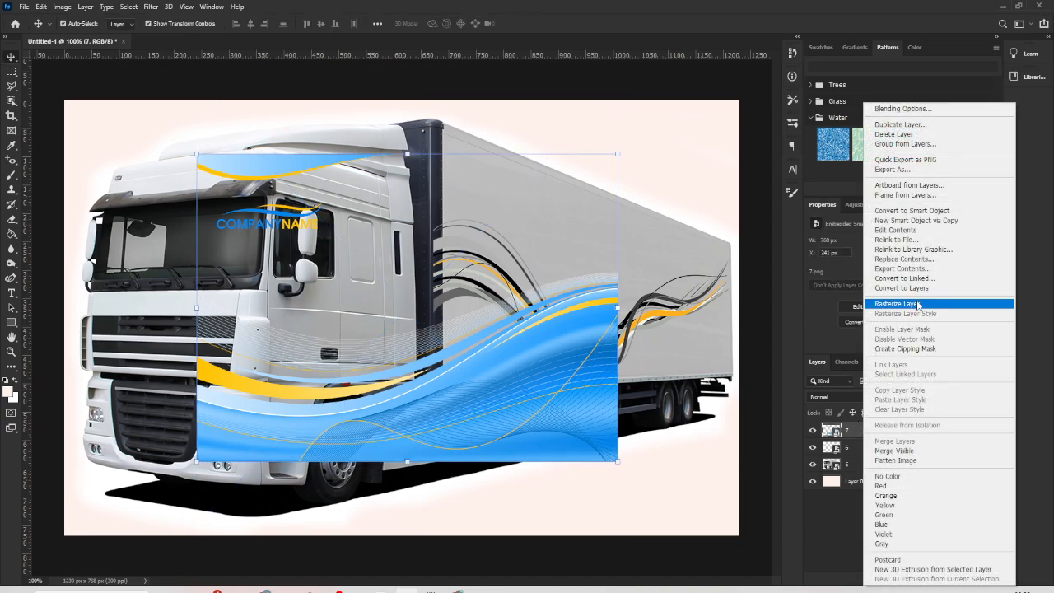
click(918, 301)
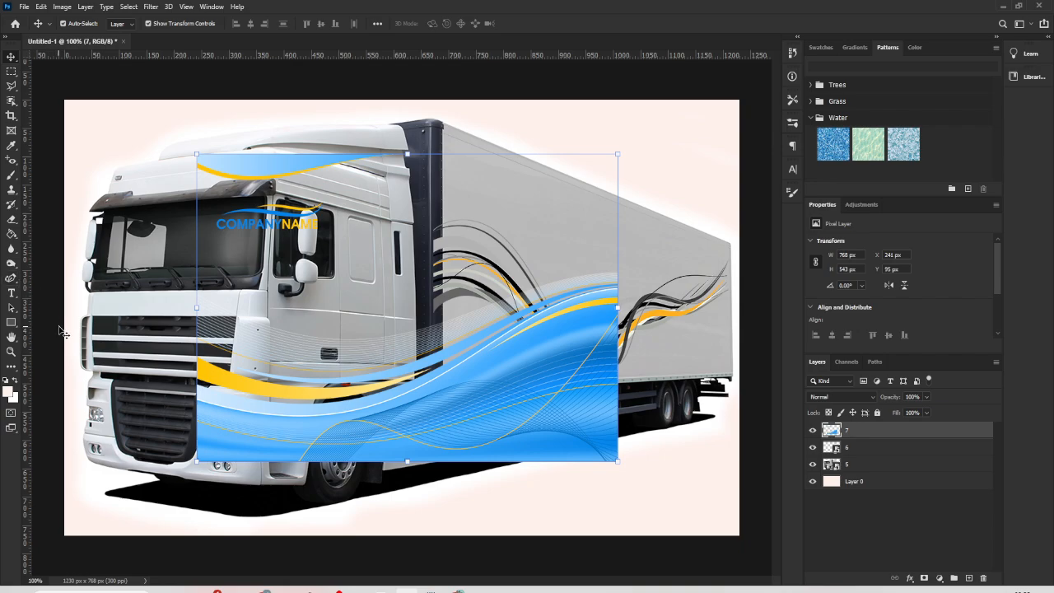
- Erase the company name logo and the upper blue wave from layer 7, keeping only the large lower wave
key(e)
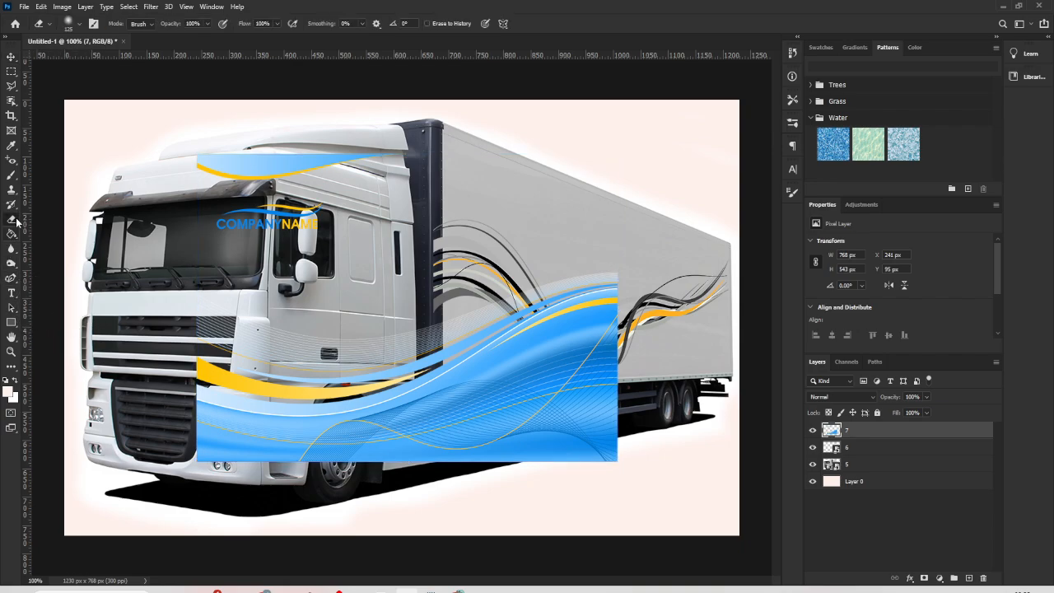
mouse_move(324, 217)
mouse_down()
mouse_move(280, 215)
mouse_move(275, 152)
mouse_move(257, 171)
mouse_move(360, 130)
mouse_move(287, 156)
mouse_move(380, 173)
mouse_move(403, 202)
mouse_up()
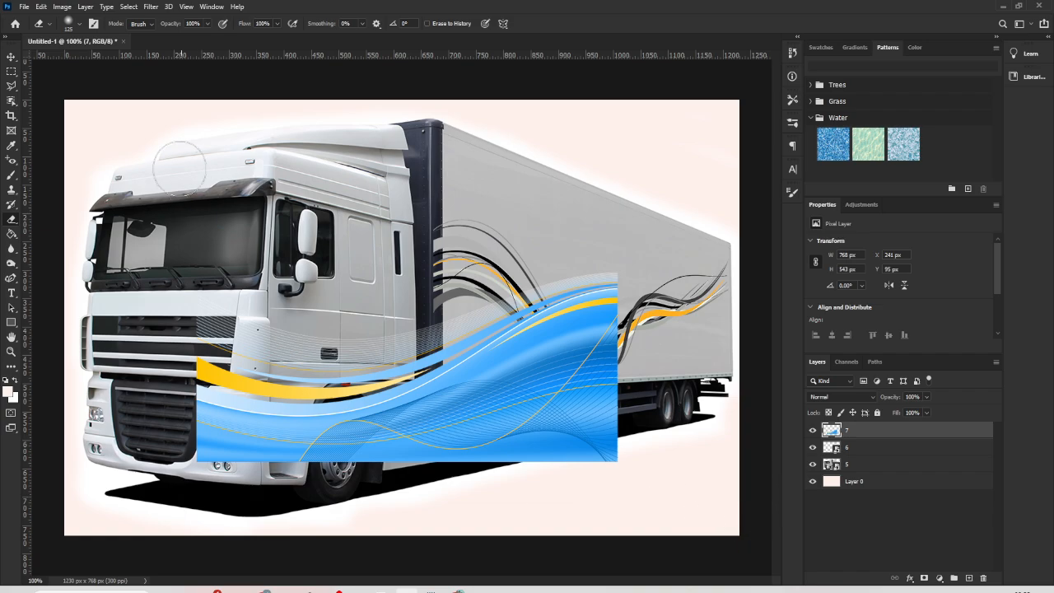
click(11, 57)
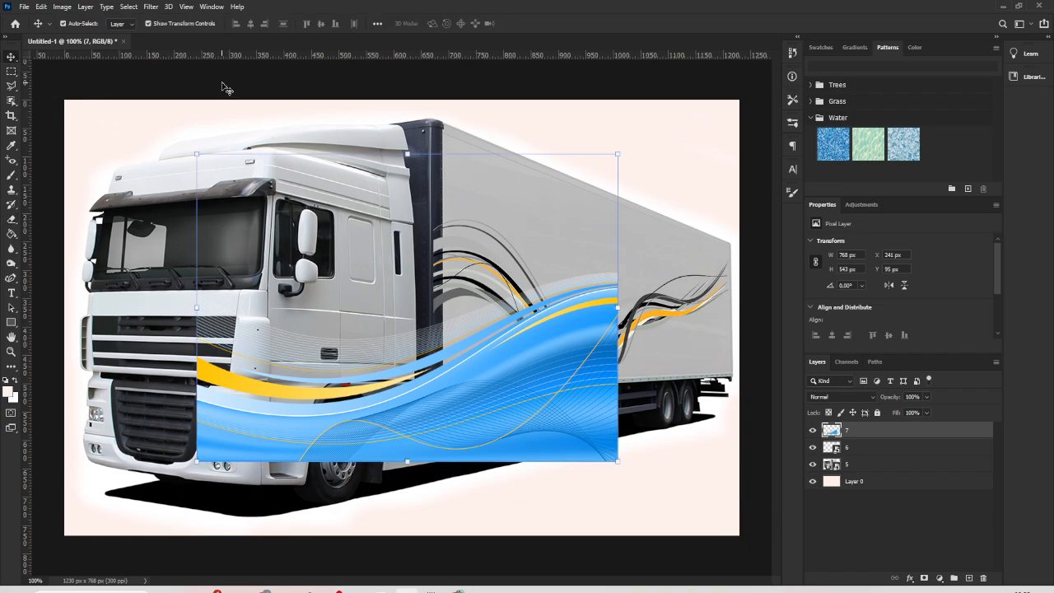
- Convert layer 7 to a smart object and load its pixels as a selection
right_click(863, 435)
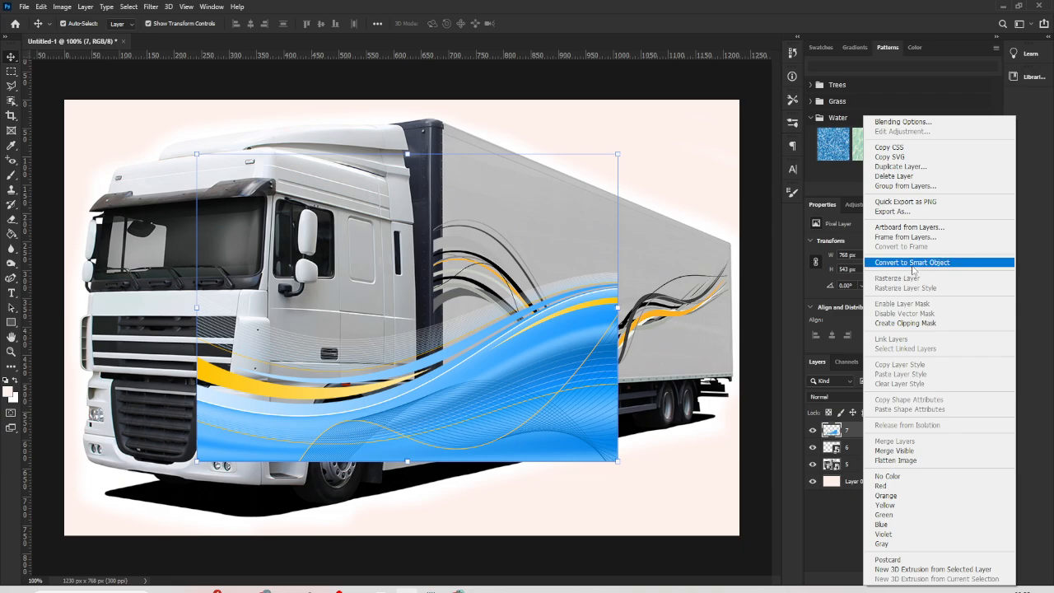
click(904, 263)
right_click(831, 432)
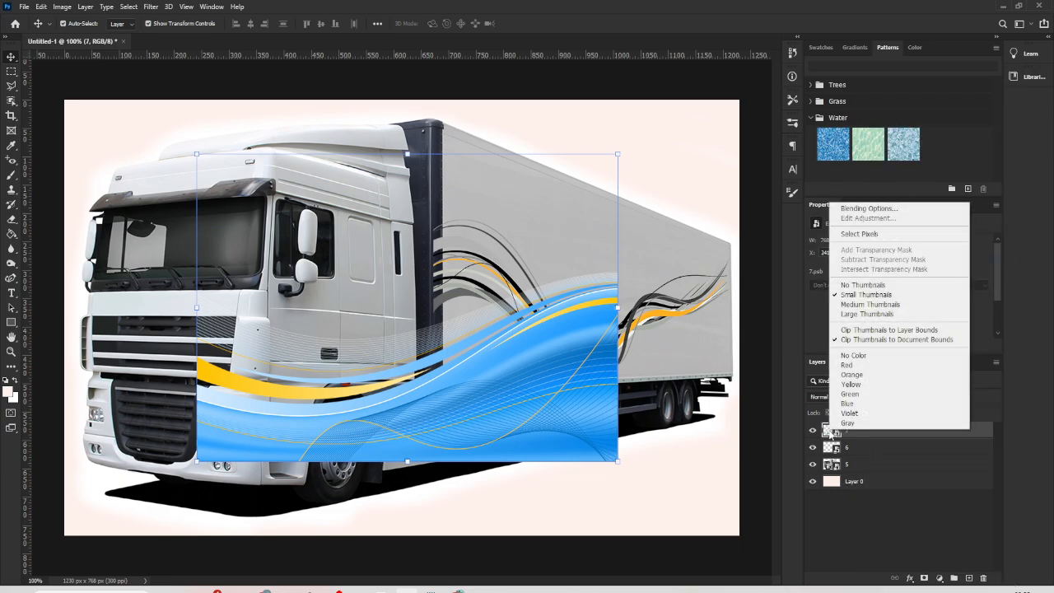
click(858, 236)
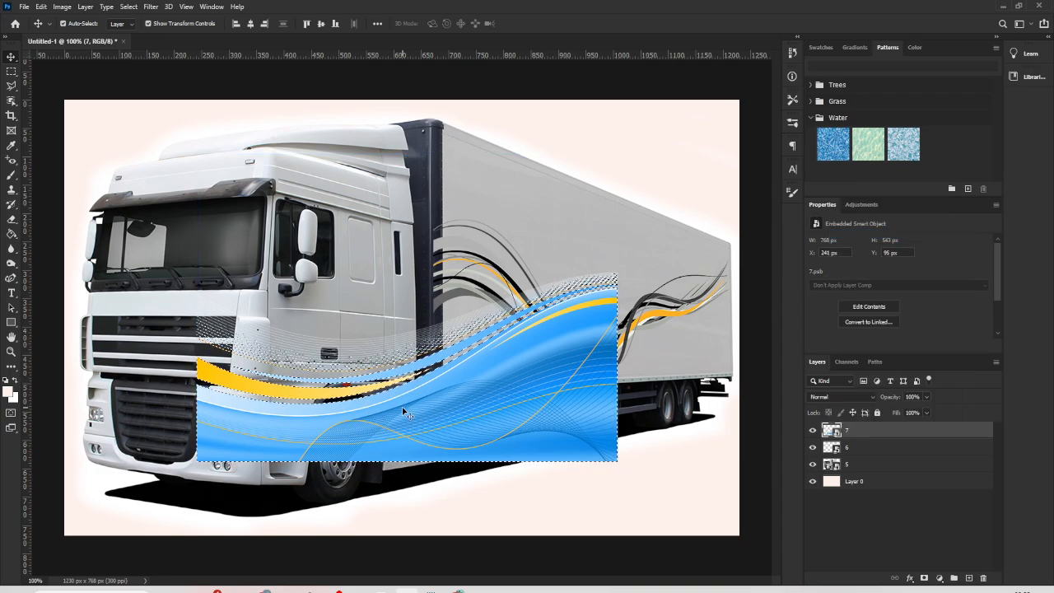
- Move the blue wave graphic to about X 263 px, Y 57 px
drag(402, 410, 435, 386)
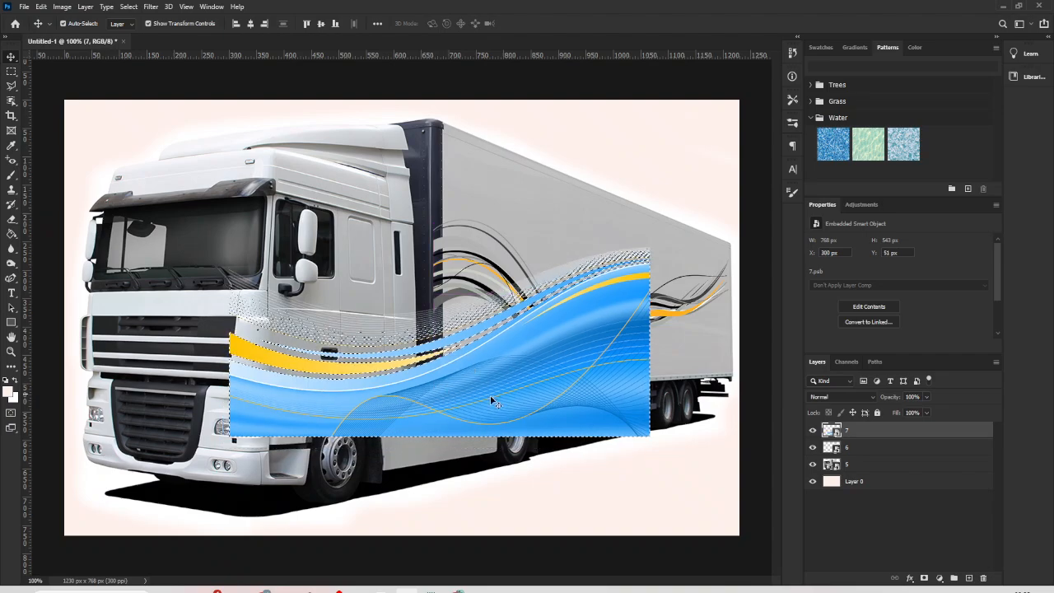
drag(508, 409, 488, 411)
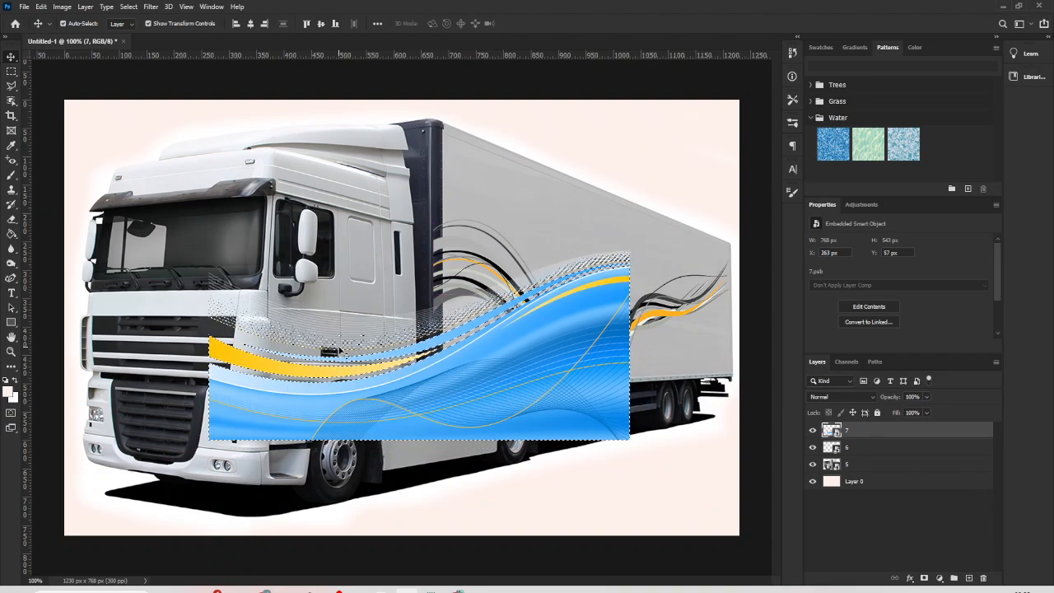
- Try to select the blue wave graphic with the Object Selection tool using rectangles around it
click(12, 100)
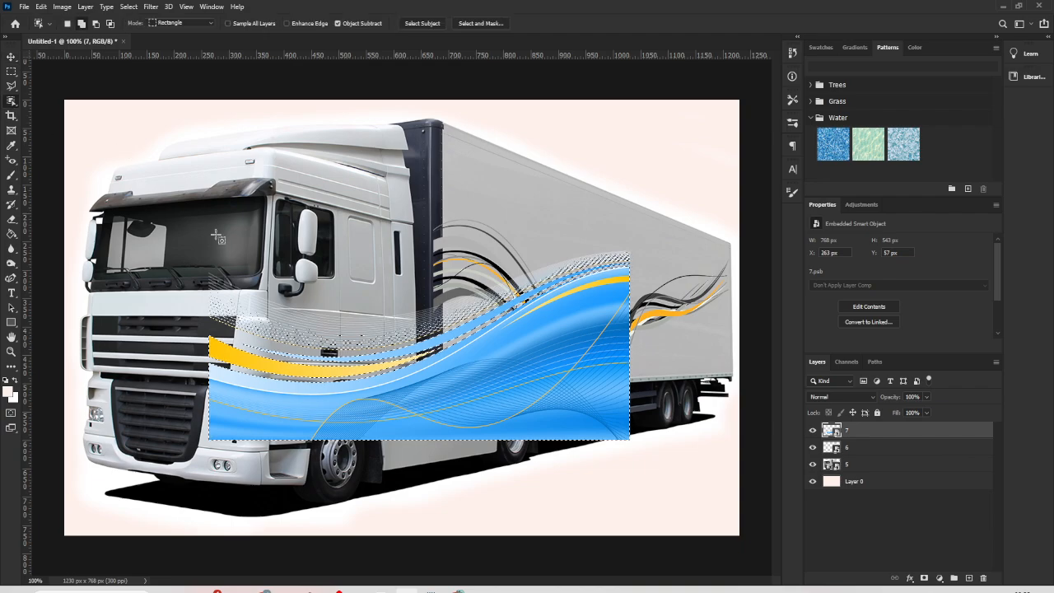
drag(172, 249, 647, 452)
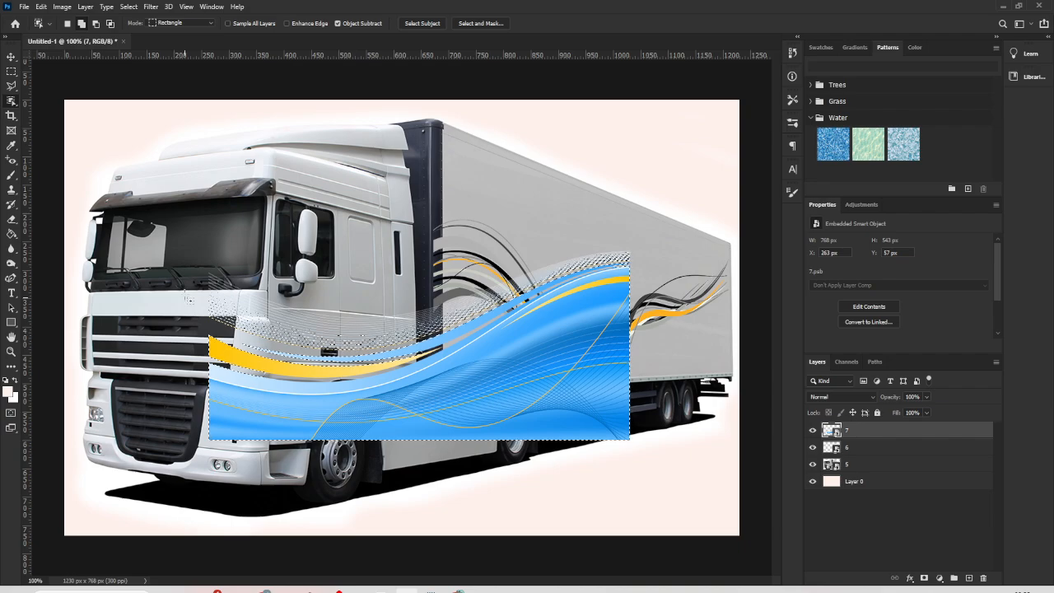
drag(192, 254, 678, 480)
drag(150, 183, 649, 476)
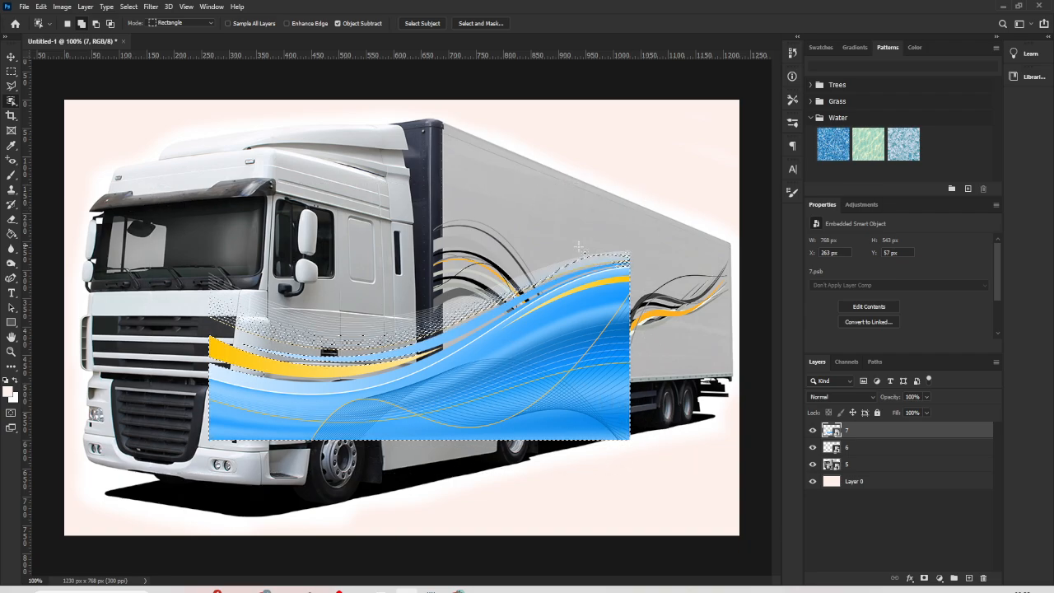
- Select the pixels of layer 7 again and copy the blue wave graphic
right_click(826, 430)
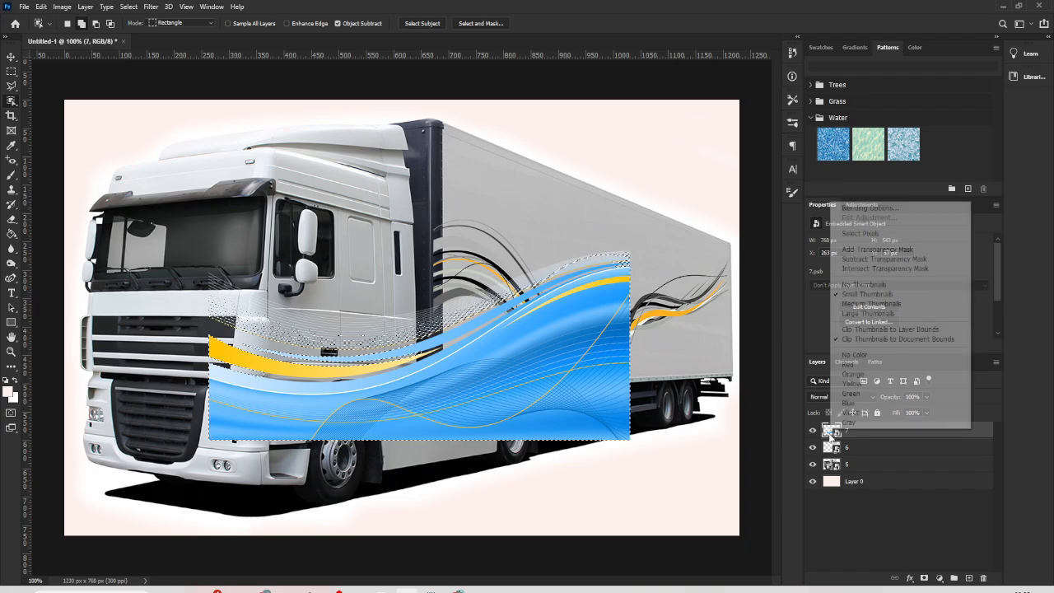
click(872, 236)
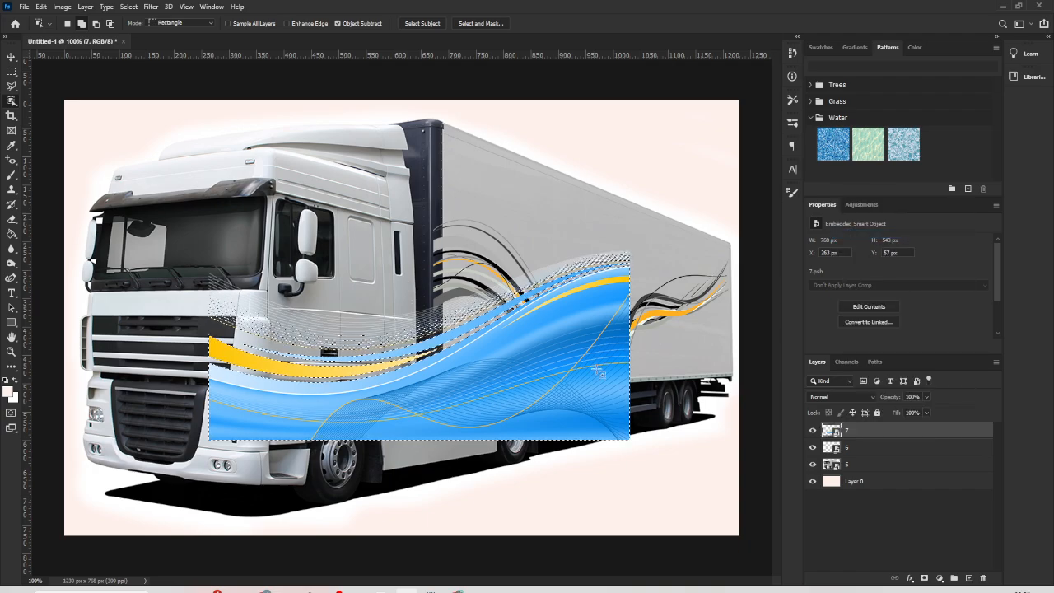
key(ctrl+t)
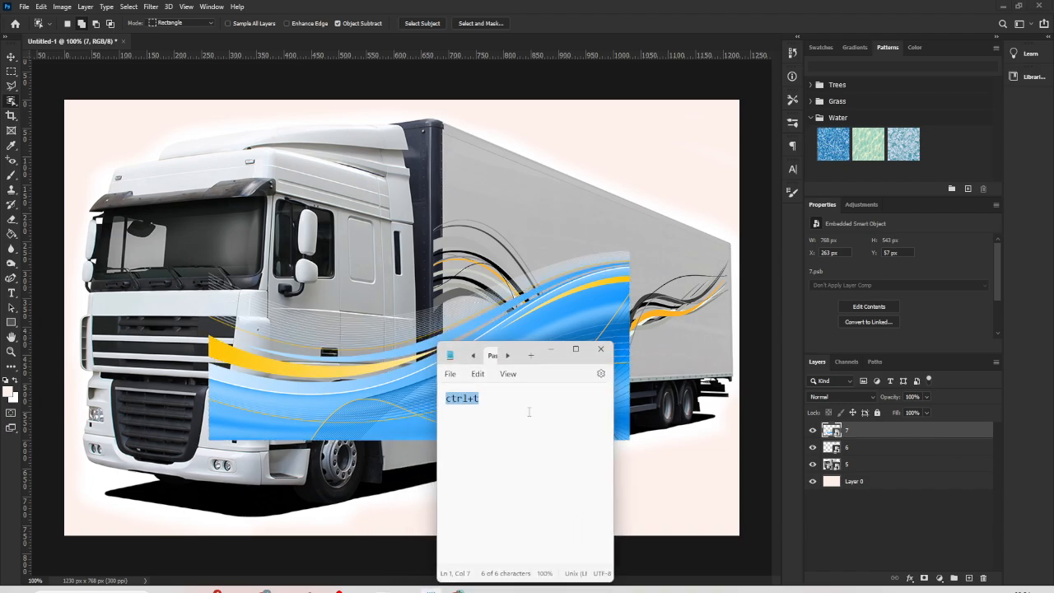
key(BackSpace)
click(550, 348)
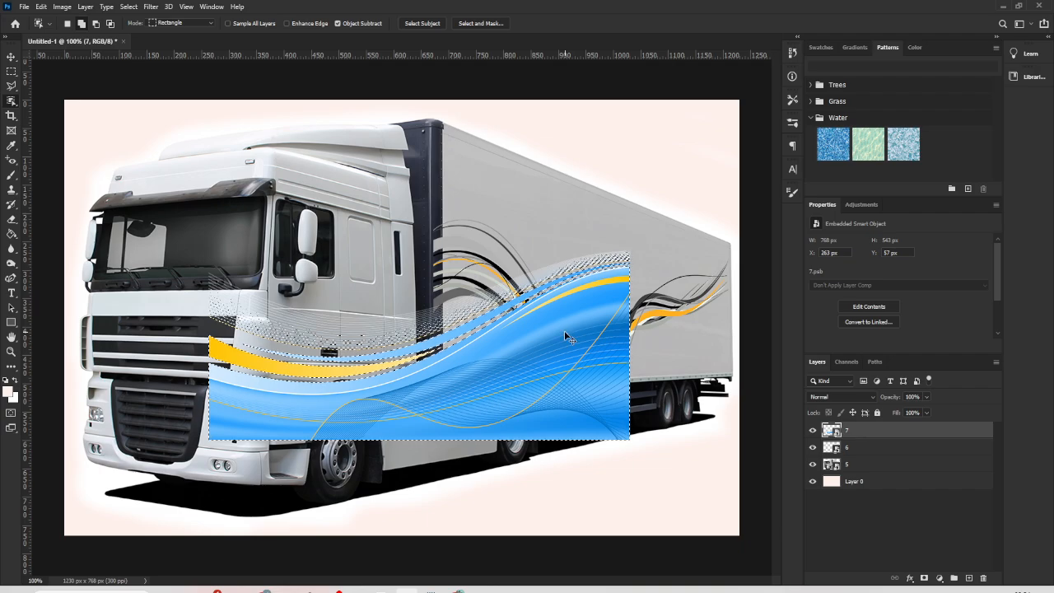
- Hide layers 7 and 6 so only the plain truck and background show, and clear the selection
click(813, 430)
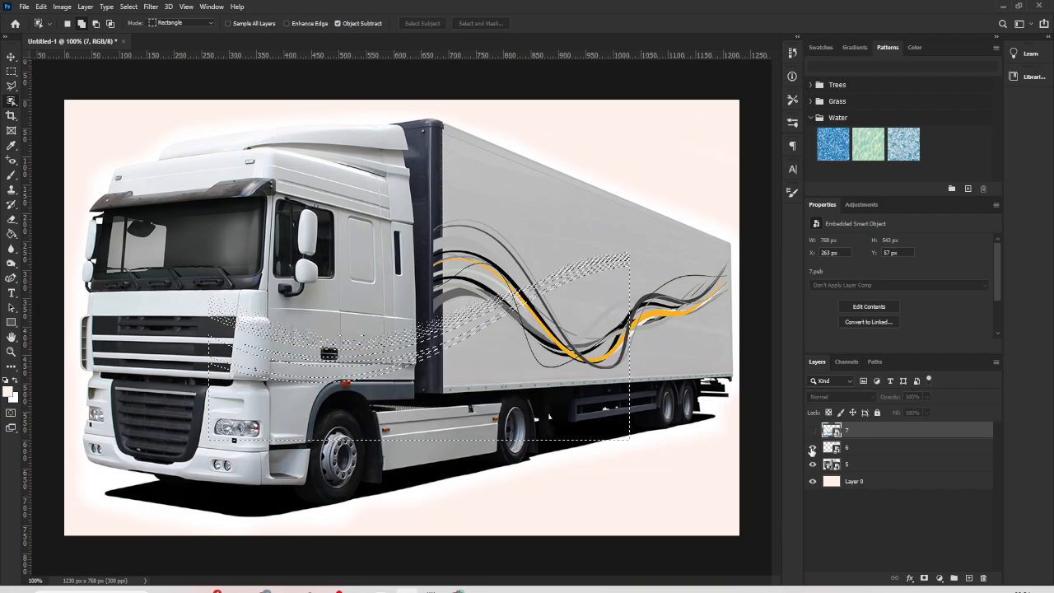
click(813, 447)
click(813, 464)
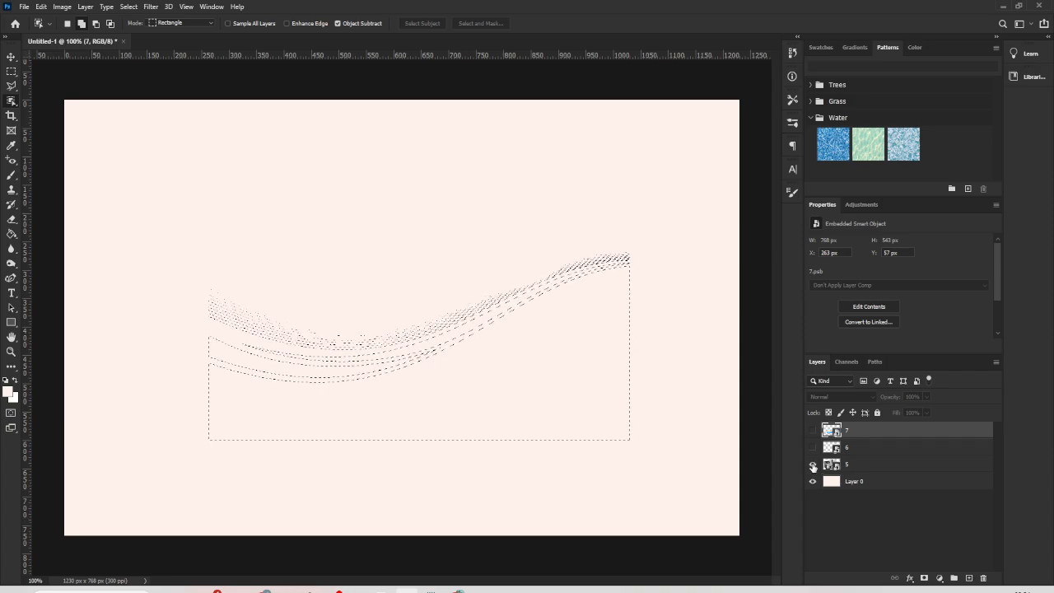
click(813, 464)
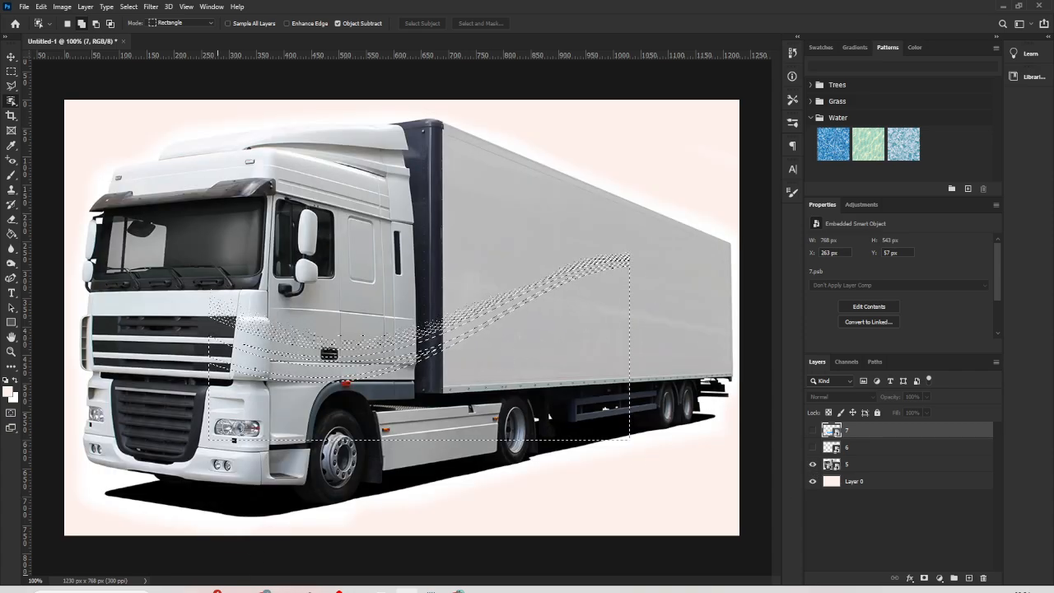
click(431, 591)
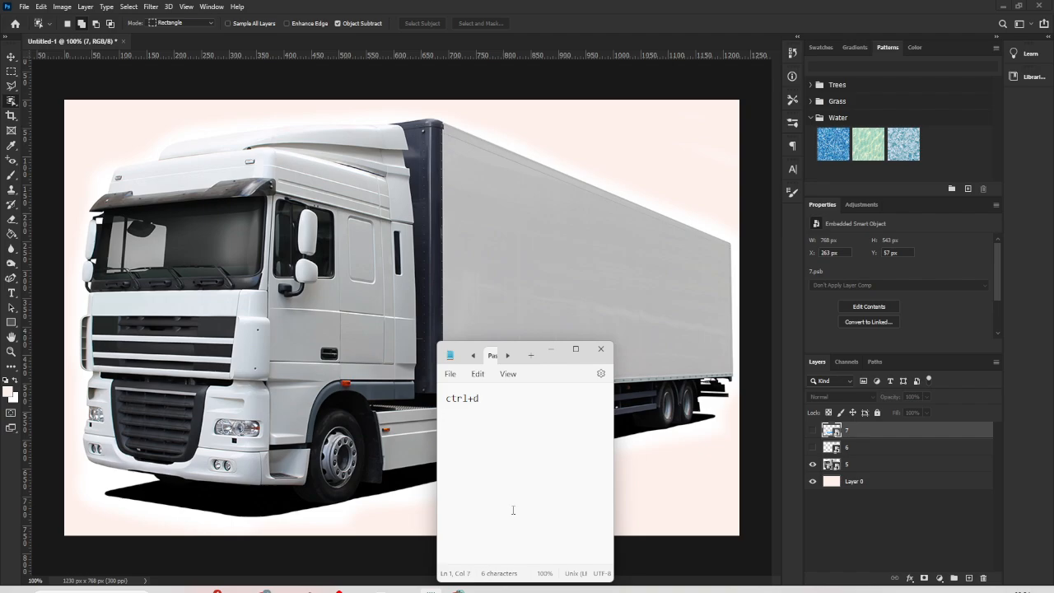
click(552, 348)
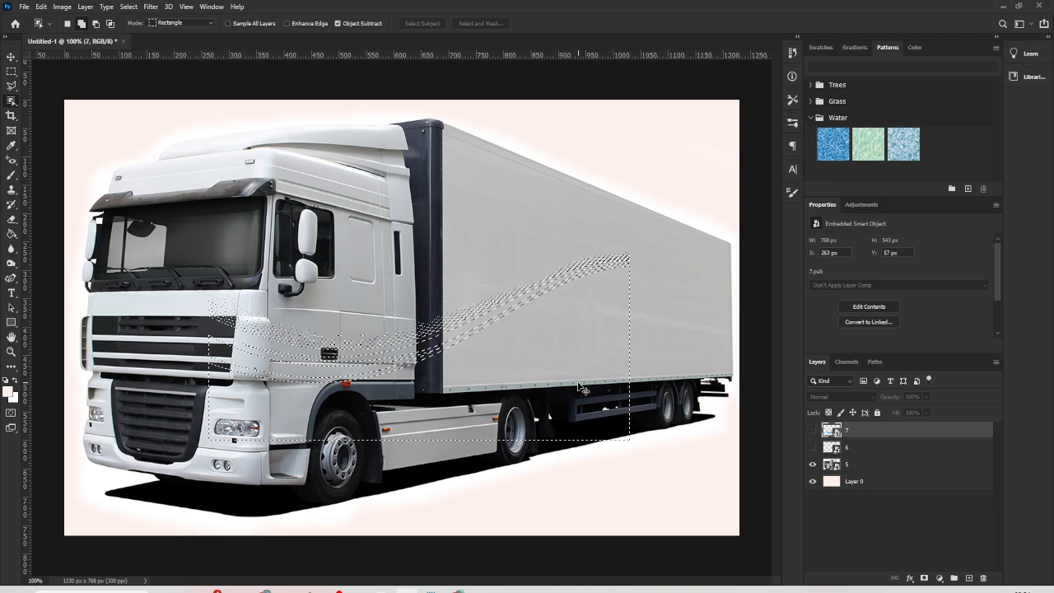
key(ctrl+d)
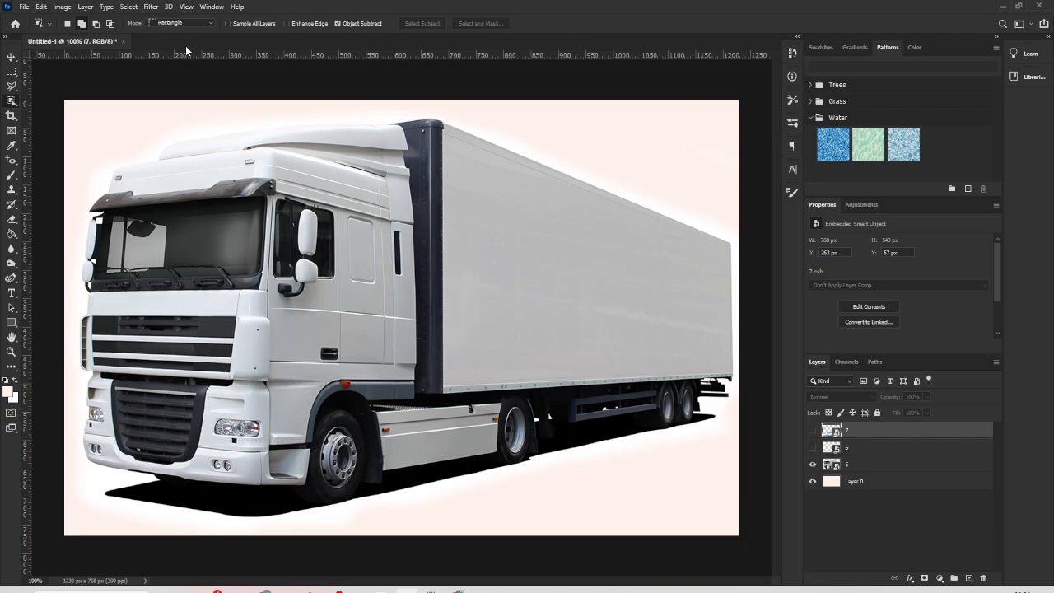
- Add a new empty layer above layer 7
click(151, 6)
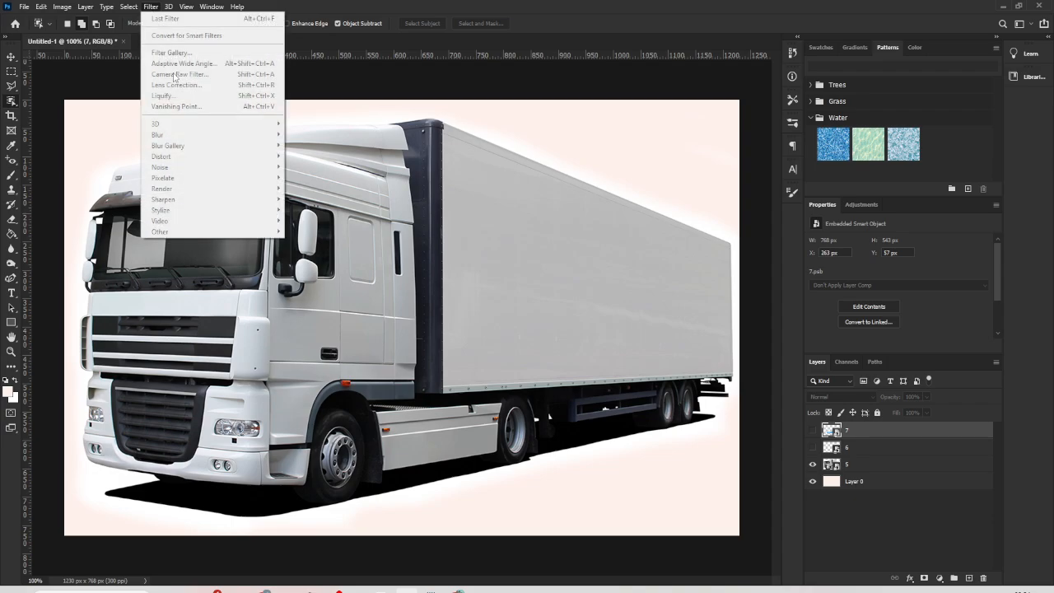
click(969, 578)
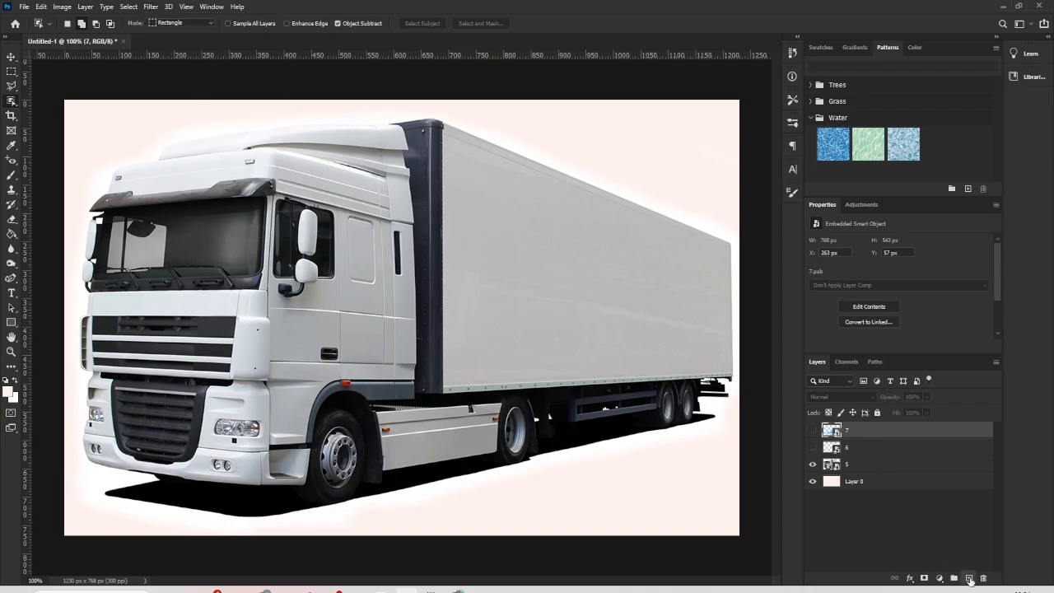
click(969, 579)
- Define a four-corner perspective plane over the trailer's side with the Vanishing Point filter
click(151, 6)
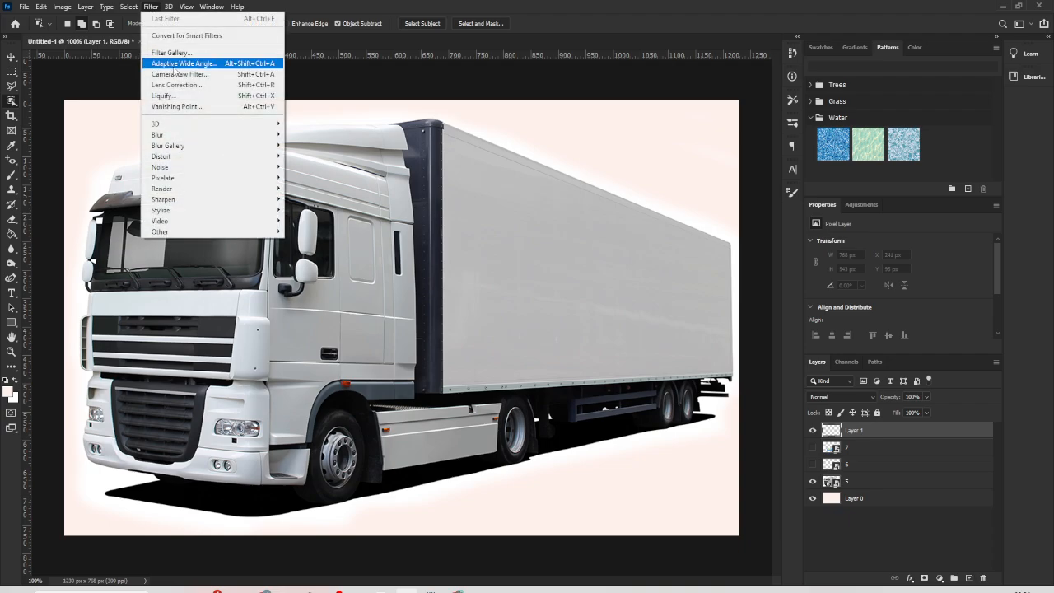
click(193, 107)
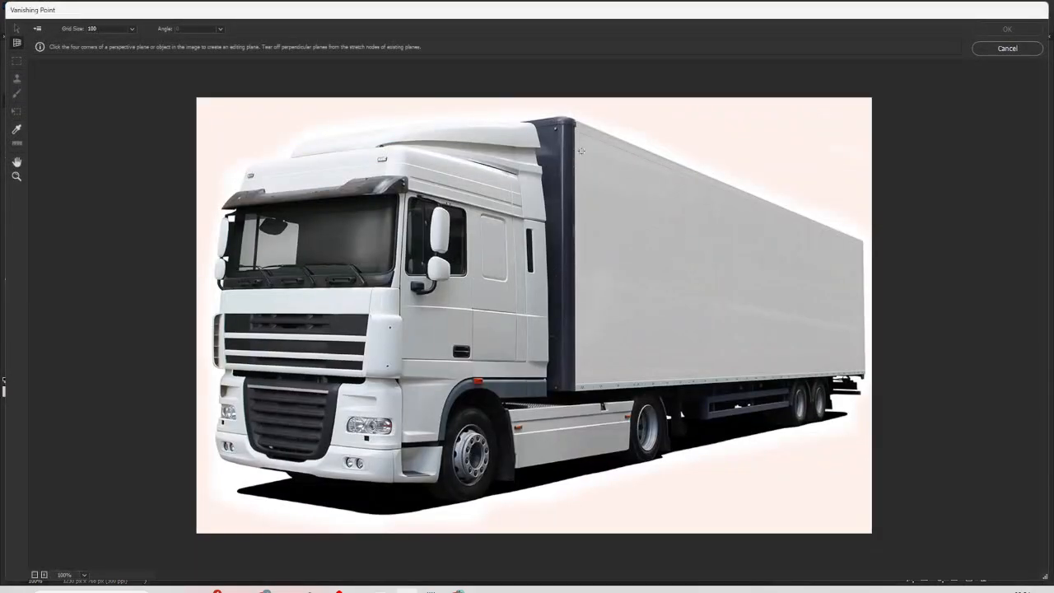
click(577, 132)
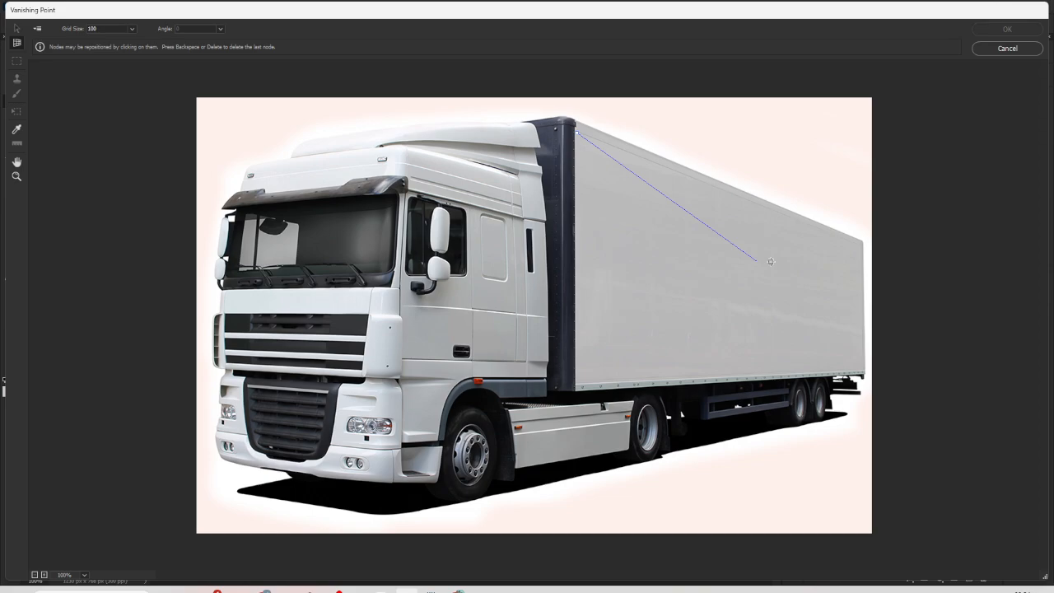
click(862, 243)
click(864, 371)
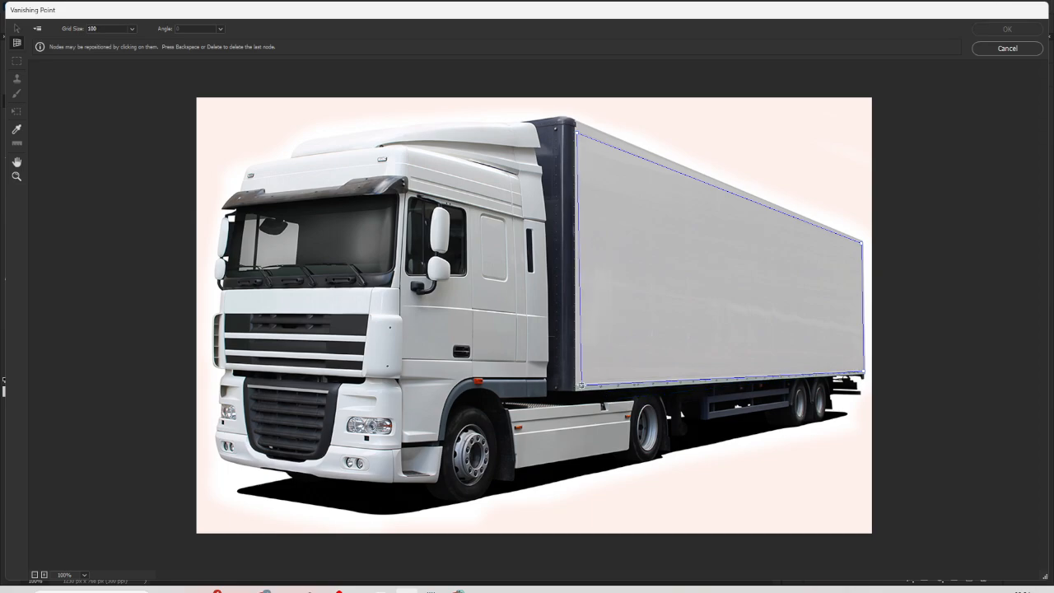
click(575, 383)
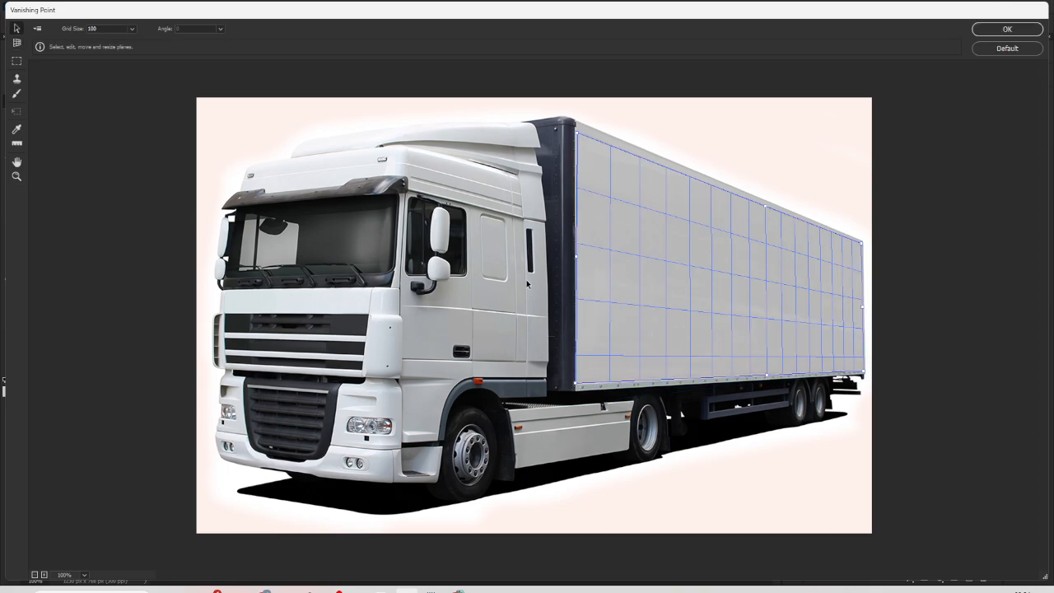
- Paste the copied wave graphic and move it onto the trailer's perspective plane
key(ctrl+v)
drag(525, 279, 440, 293)
drag(536, 284, 733, 307)
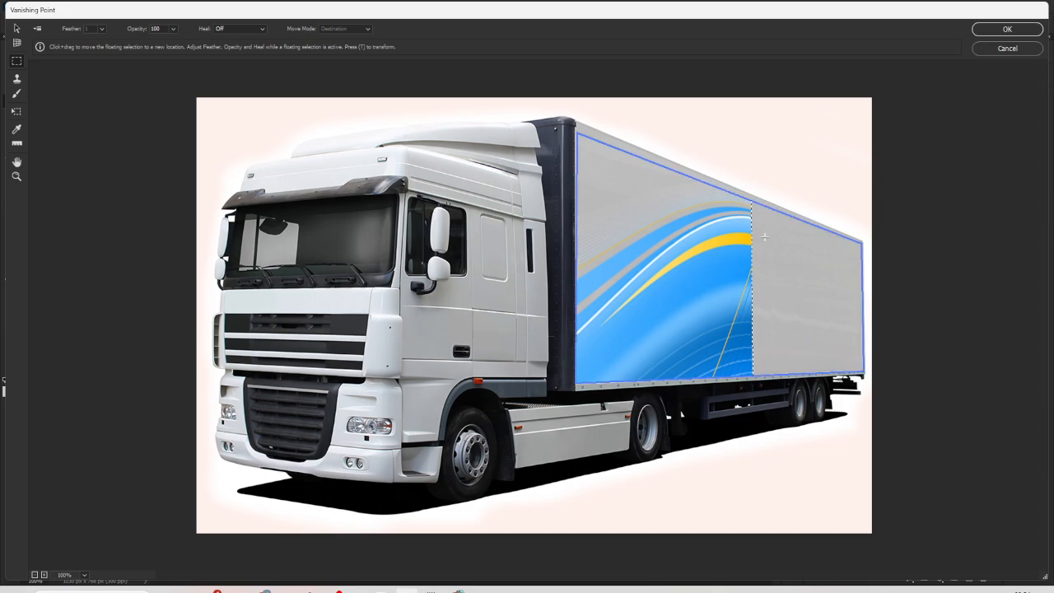
drag(731, 233, 889, 382)
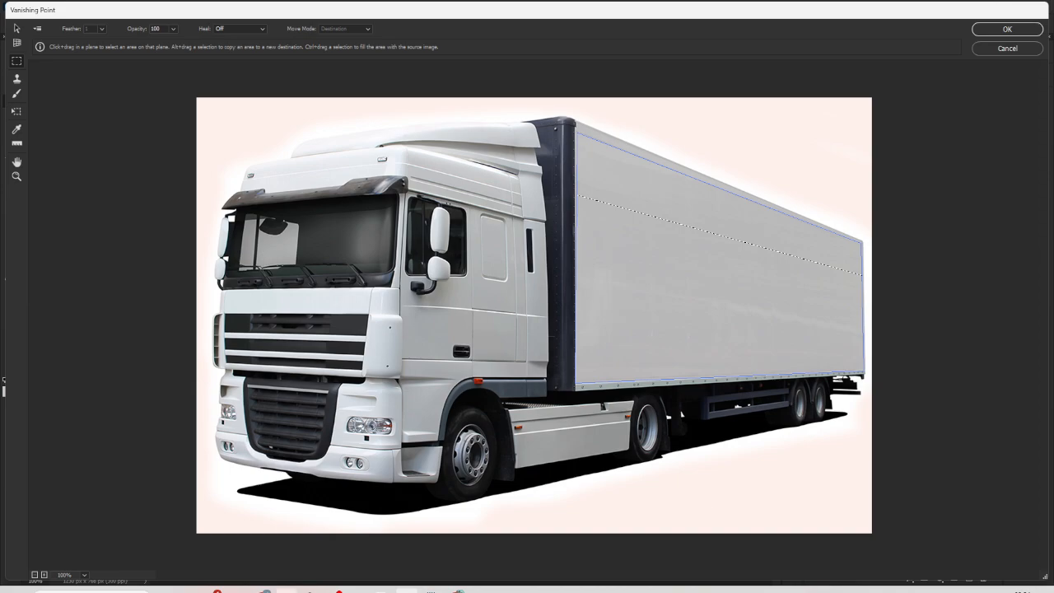
- Scale and position the pasted wave to span the trailer's lower side, about 525 × 316 px, and apply the Vanishing Point result
click(431, 591)
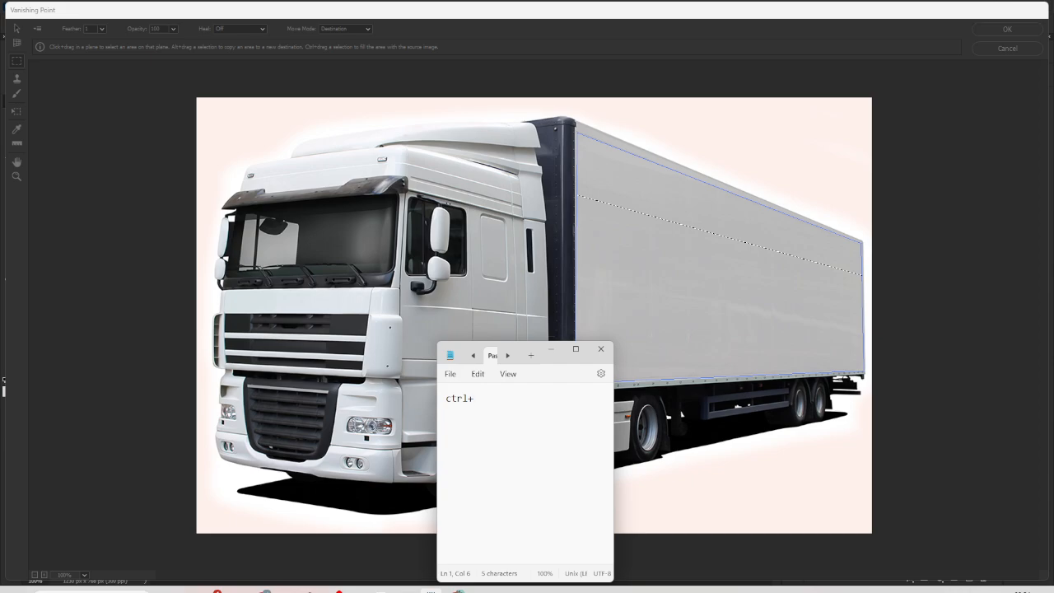
click(551, 348)
key(c)
key(ctrl+t)
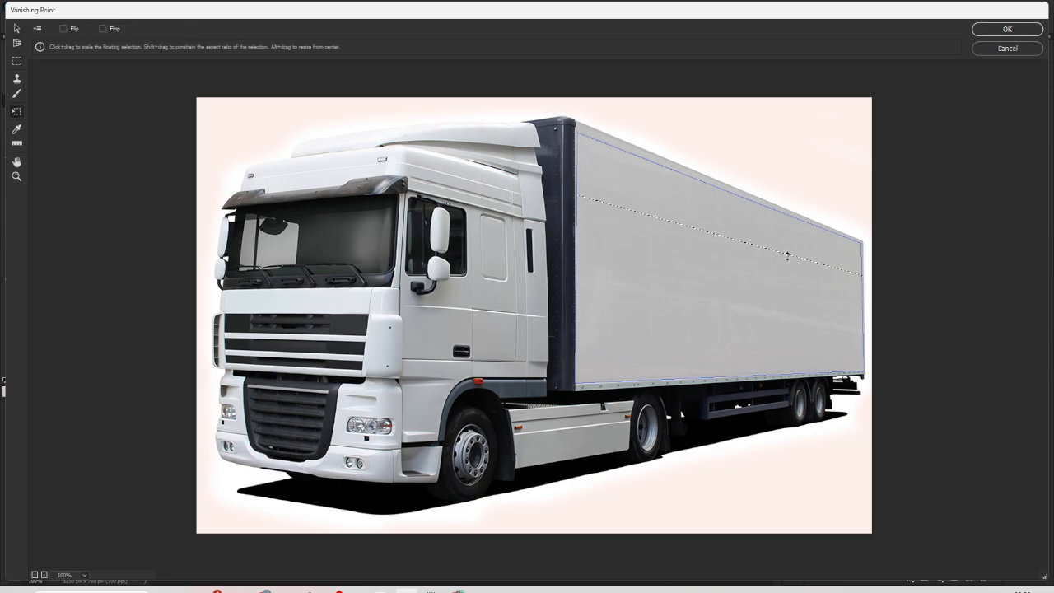
drag(786, 259, 773, 348)
drag(669, 326, 642, 308)
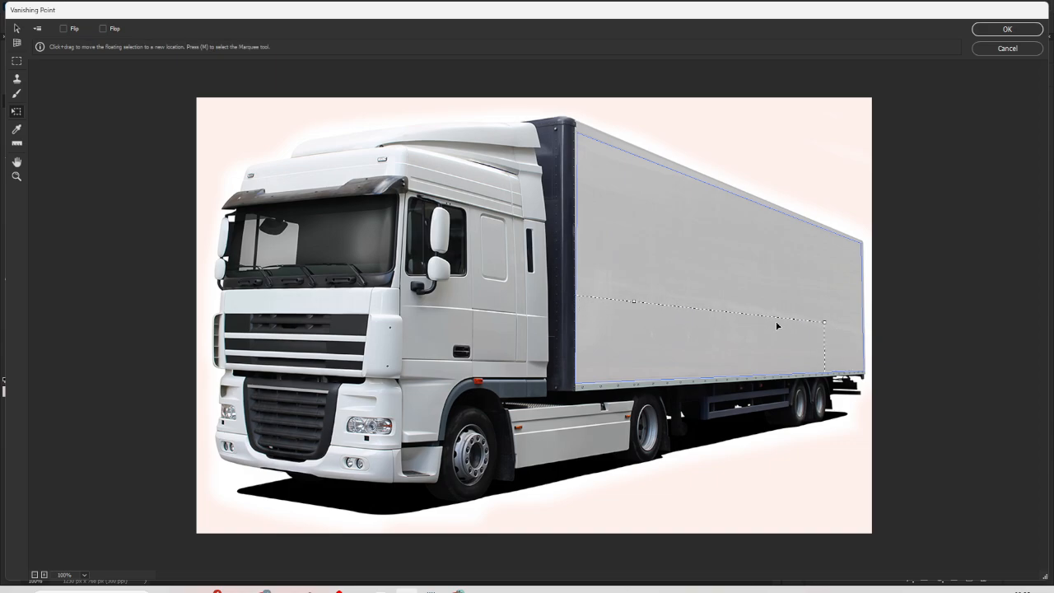
drag(825, 323, 803, 232)
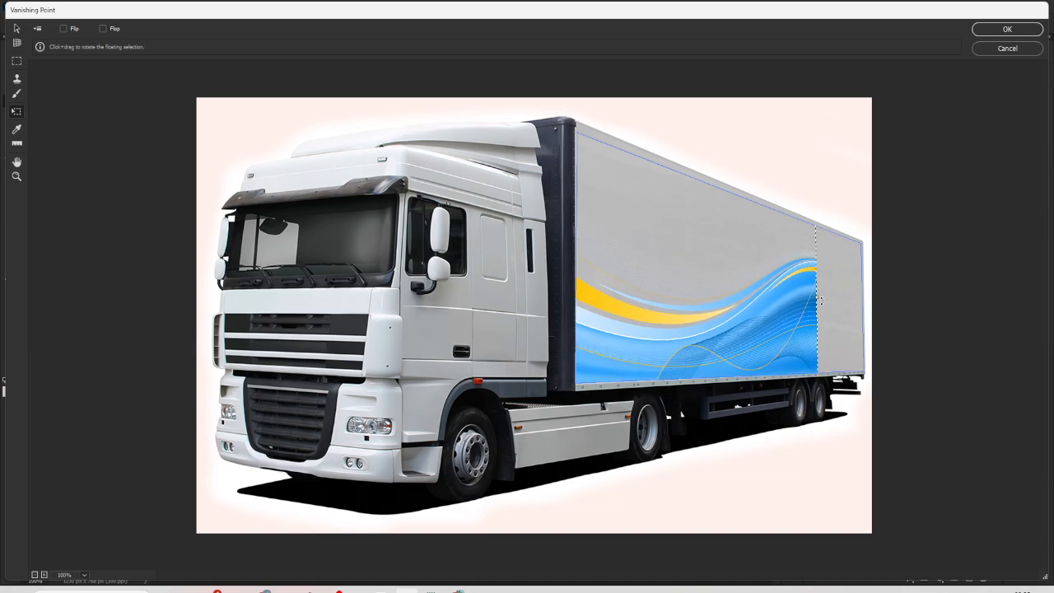
drag(817, 299, 865, 297)
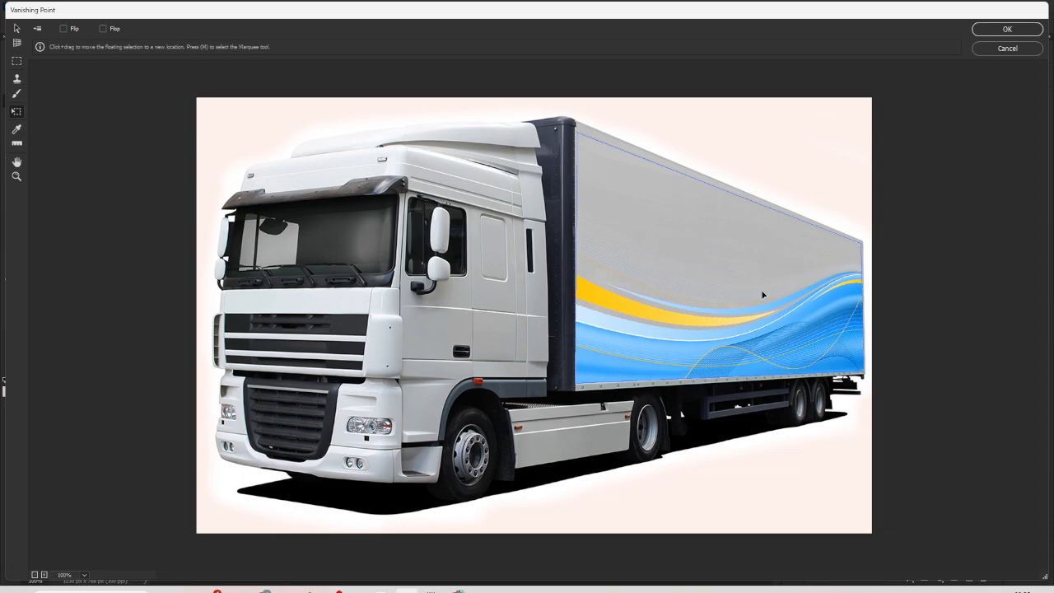
key(Return)
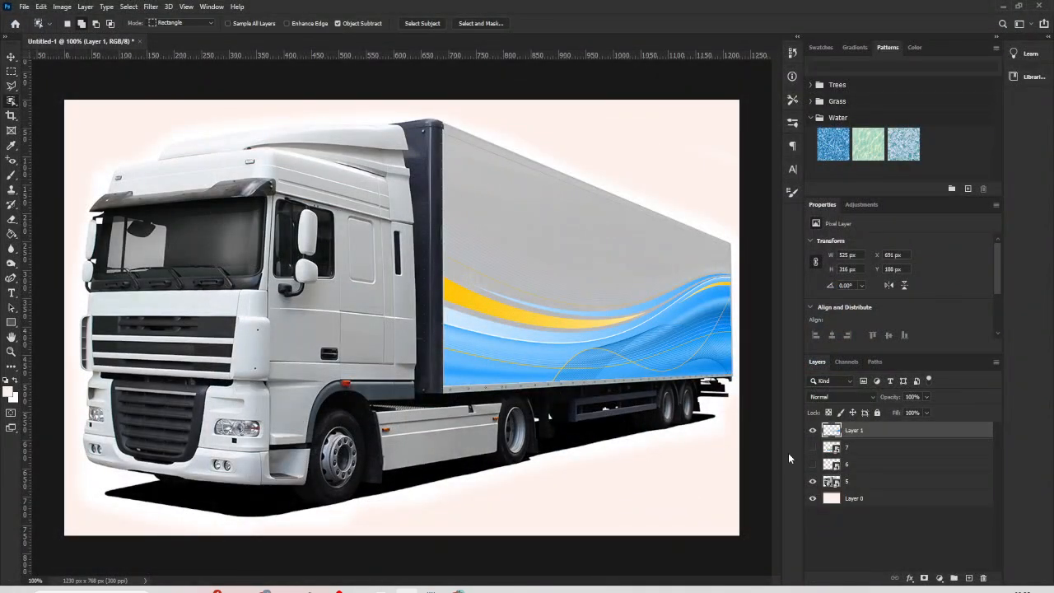
- Show layer 6, hide Layer 1, and move the black and orange wave on the trailer to X 692 px, Y 197 px
click(814, 448)
click(814, 448)
click(813, 466)
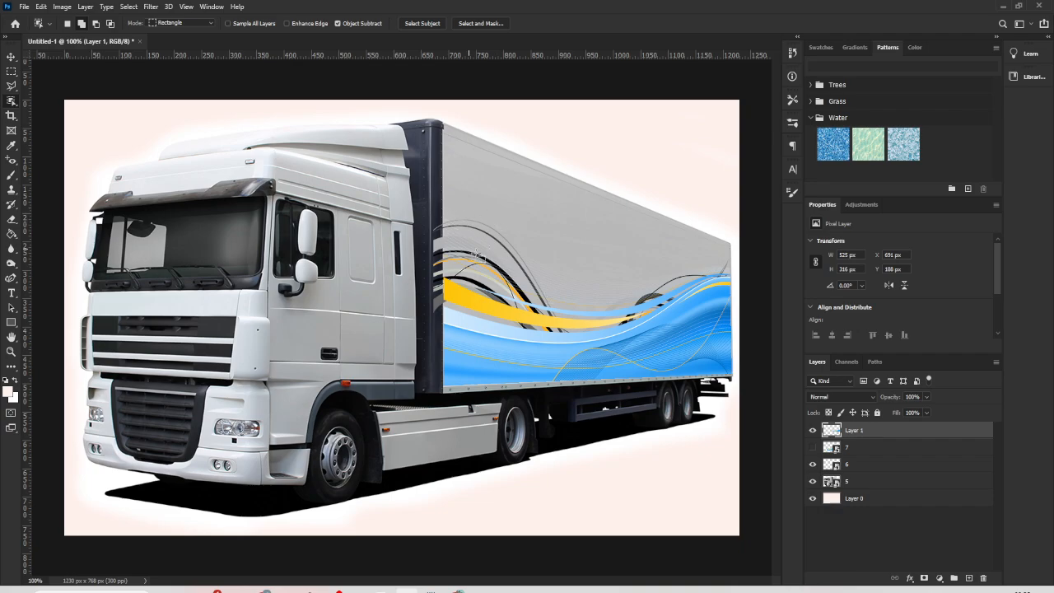
click(813, 431)
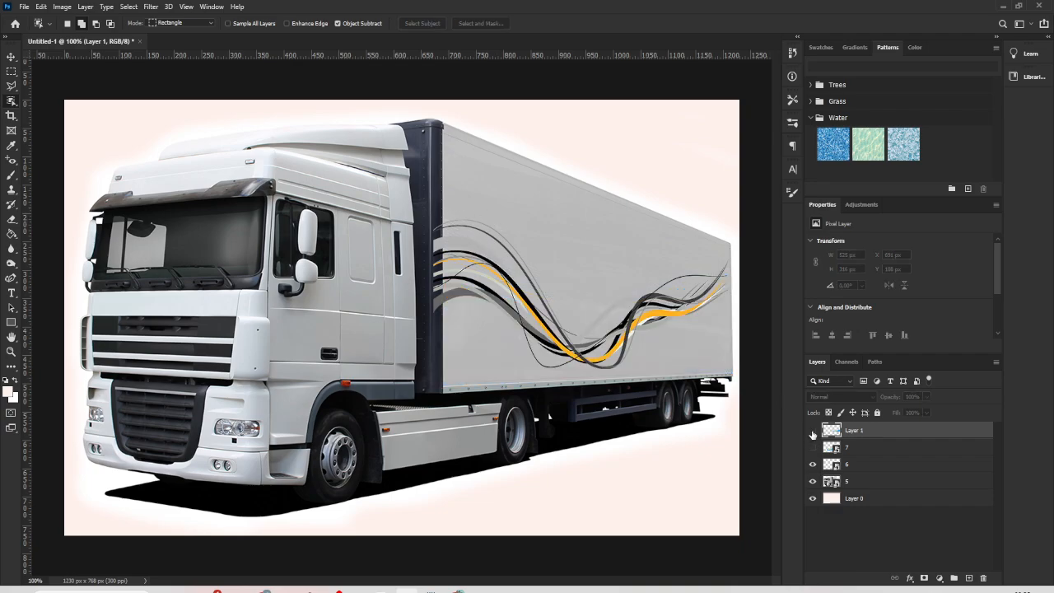
key(v)
click(517, 316)
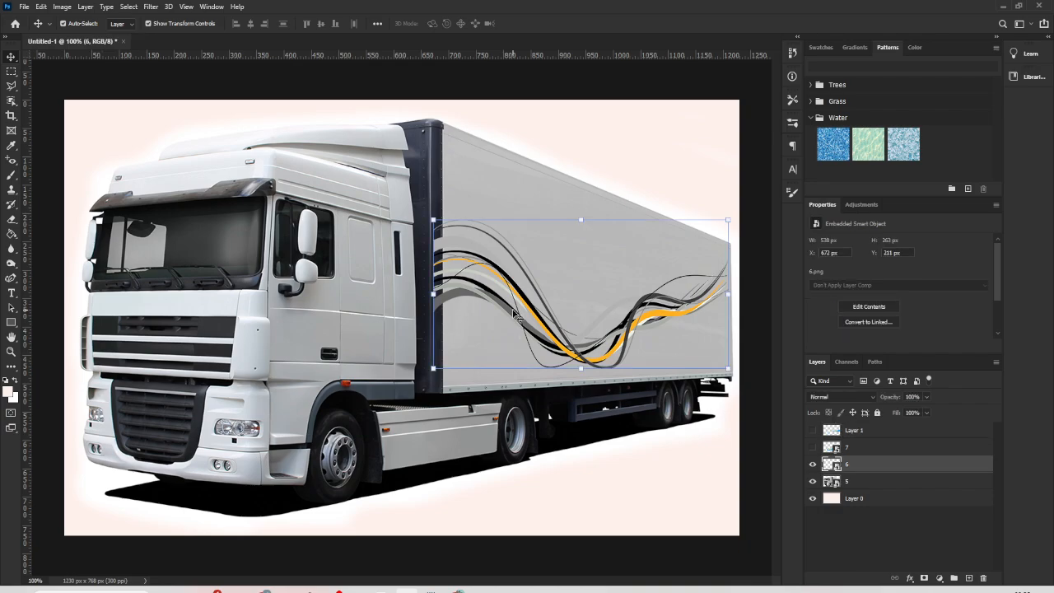
drag(514, 313, 528, 306)
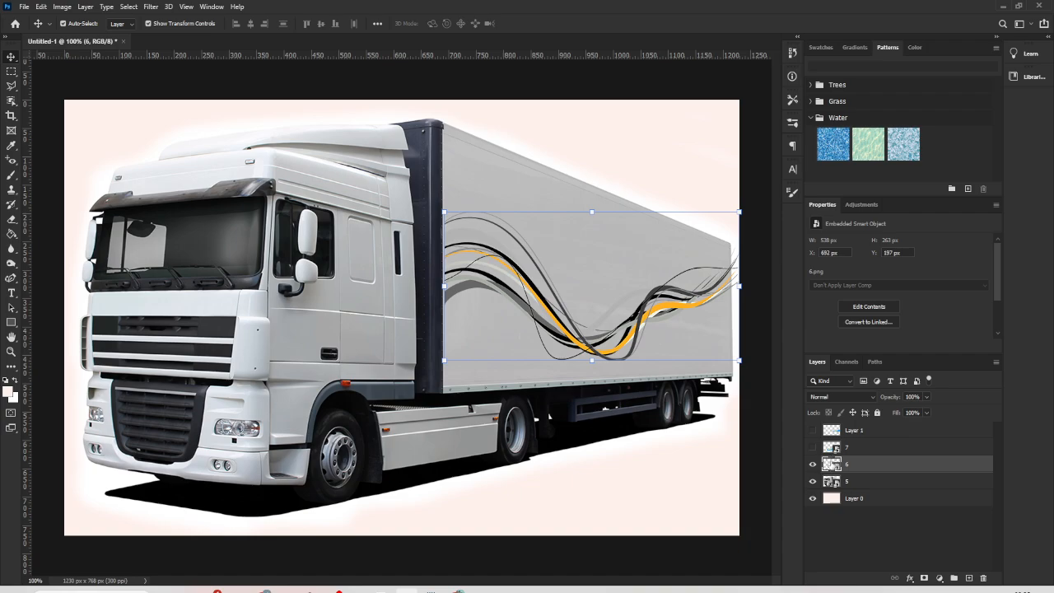
- Load the pixels of layer 6's wave as a selection and copy them
right_click(828, 464)
click(864, 267)
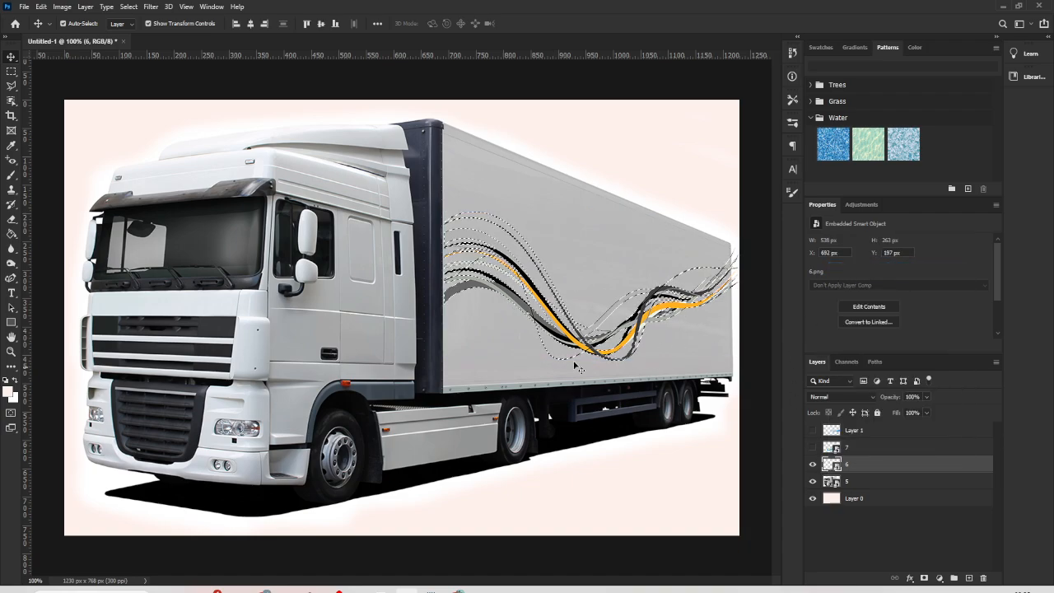
click(430, 589)
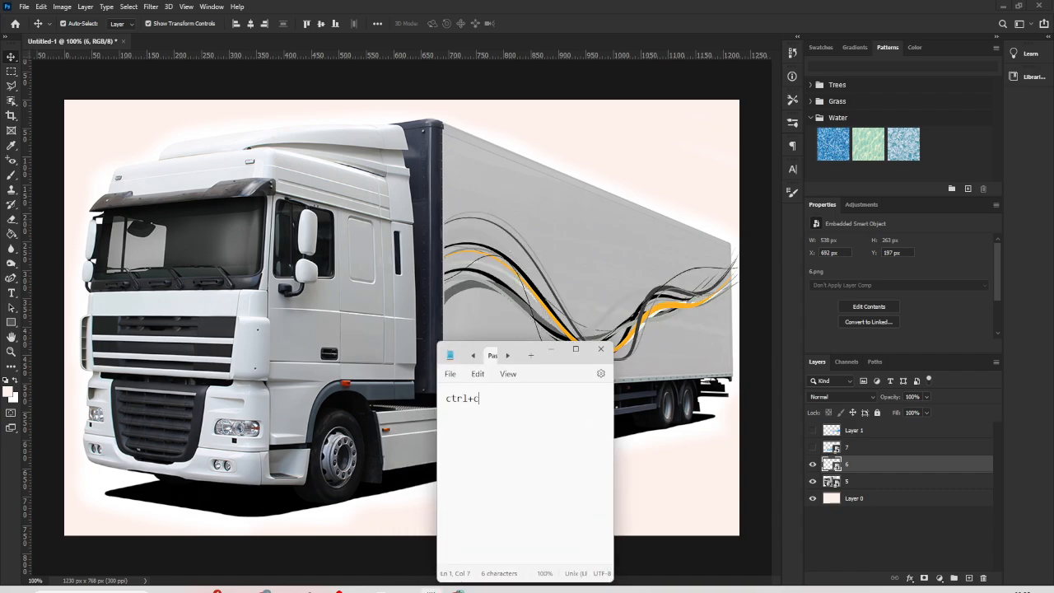
click(551, 350)
key(ctrl+c)
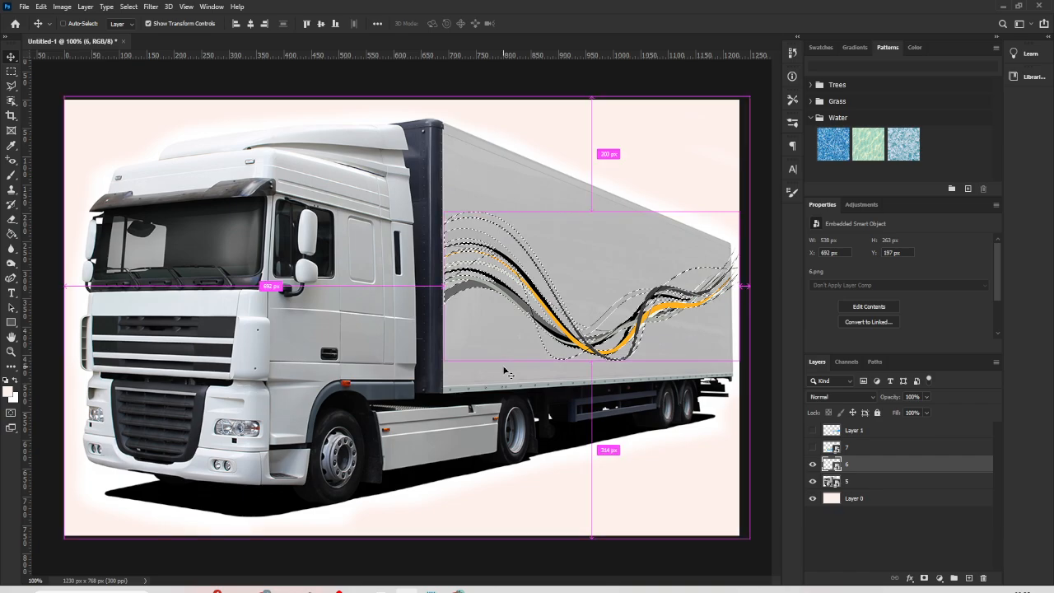
- Paste into a new layer above layer 6, clear its contents, hide layer 6 and remove the selection
key(ctrl+v)
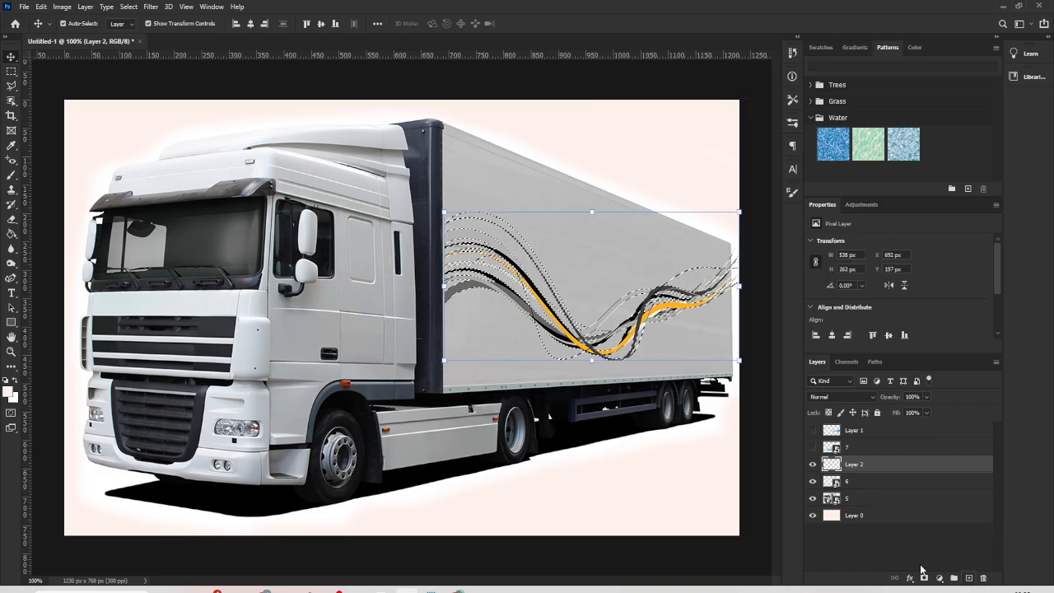
click(813, 481)
key(ctrl+d)
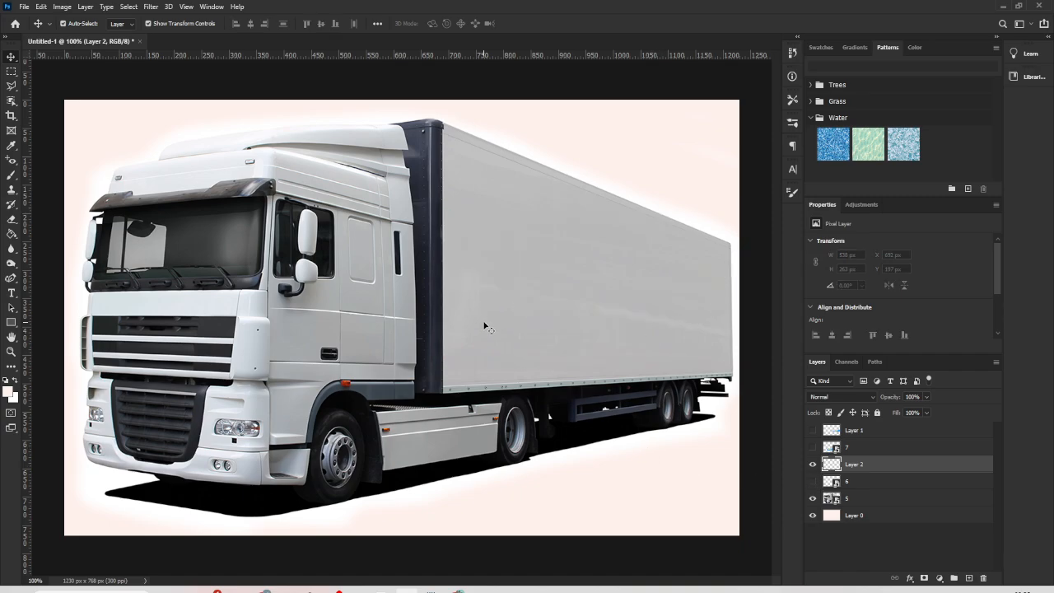
- Paste the copied black and orange wave in the Vanishing Point filter and move it onto the trailer's perspective plane
click(148, 11)
click(170, 107)
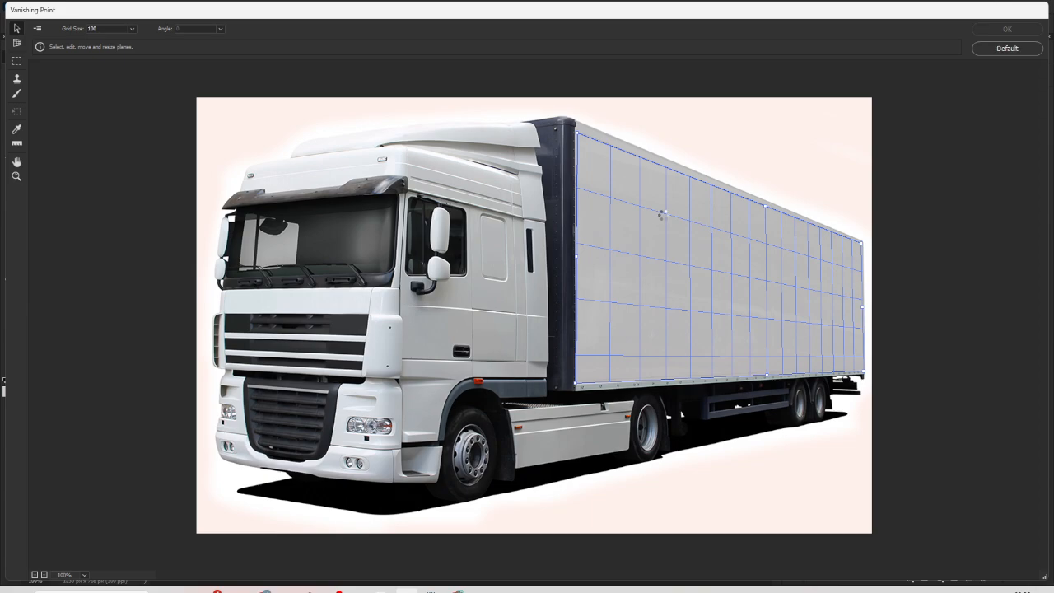
key(ctrl+v)
drag(430, 179, 819, 280)
mouse_move(725, 303)
mouse_down()
mouse_move(813, 219)
mouse_move(812, 258)
mouse_up()
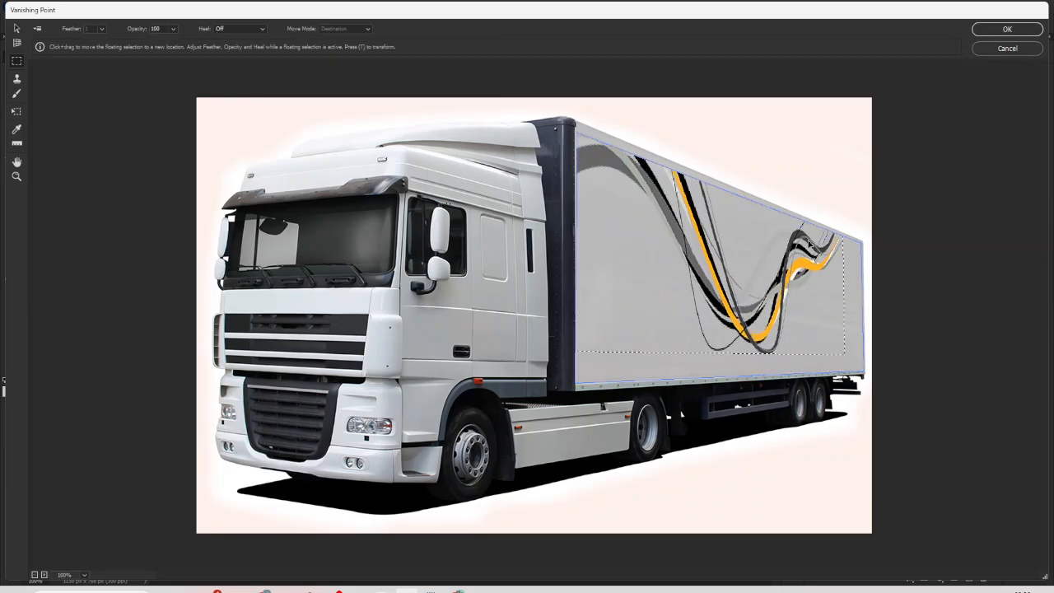
- Scale and position the wave to span the trailer's side, about 523 × 339 px, and apply the Vanishing Point result
key(t)
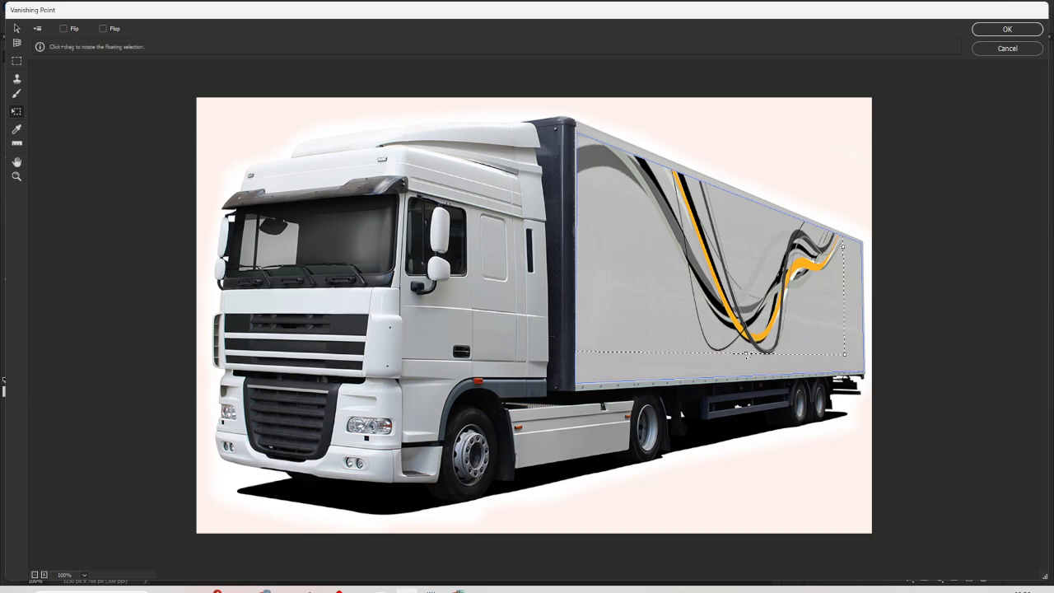
mouse_move(745, 353)
mouse_down()
mouse_move(744, 229)
mouse_move(723, 337)
mouse_move(759, 364)
mouse_move(746, 334)
mouse_up()
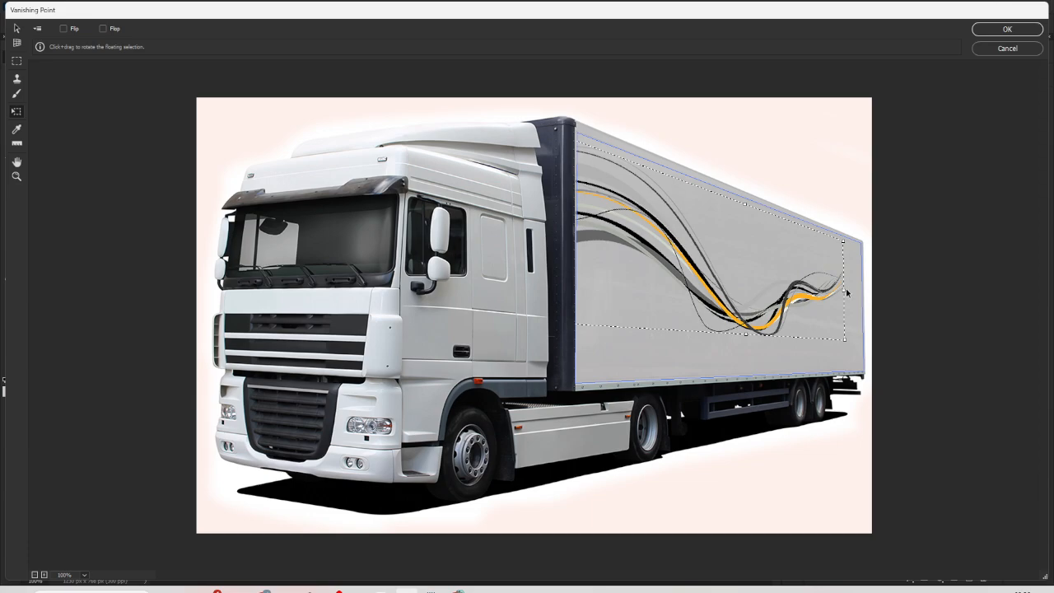
mouse_move(845, 293)
mouse_down()
mouse_move(864, 277)
mouse_move(865, 288)
mouse_up()
drag(771, 214, 771, 201)
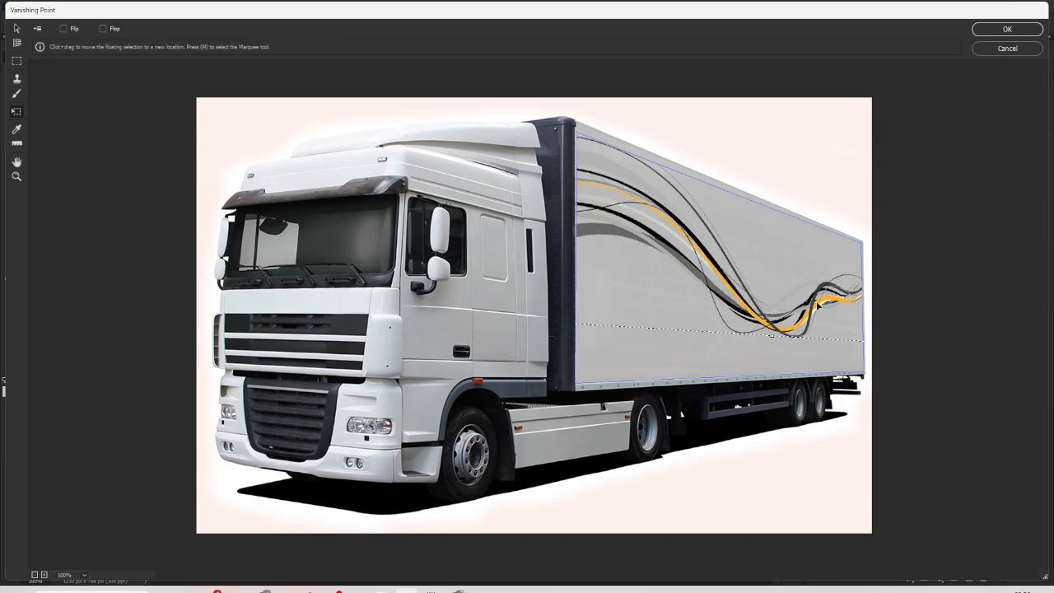
drag(818, 305, 813, 301)
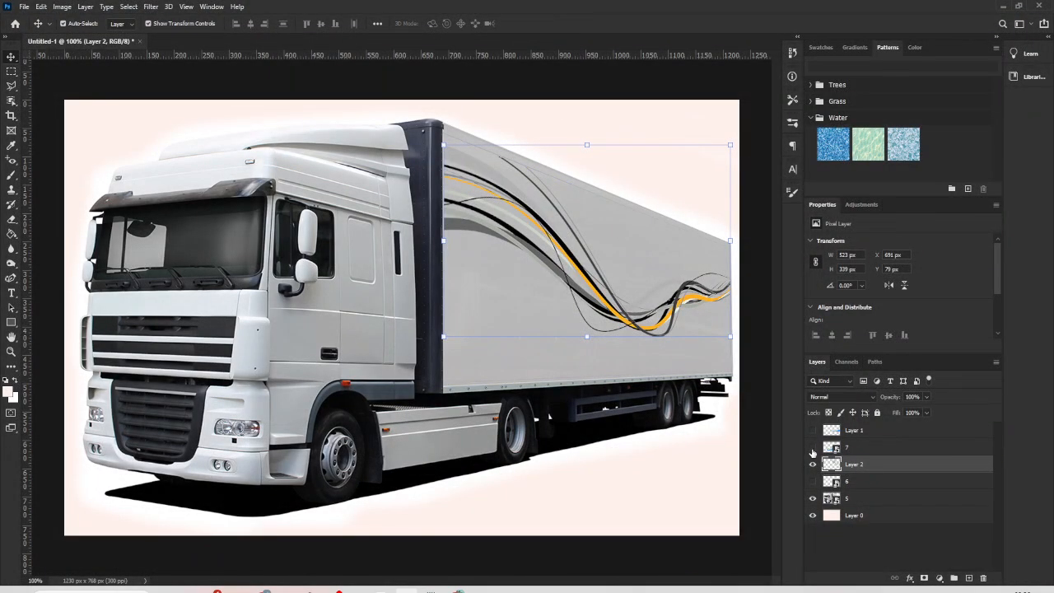
- Show Layer 1's blue wave together with the black and orange wave, keeping layer 7 hidden
click(813, 448)
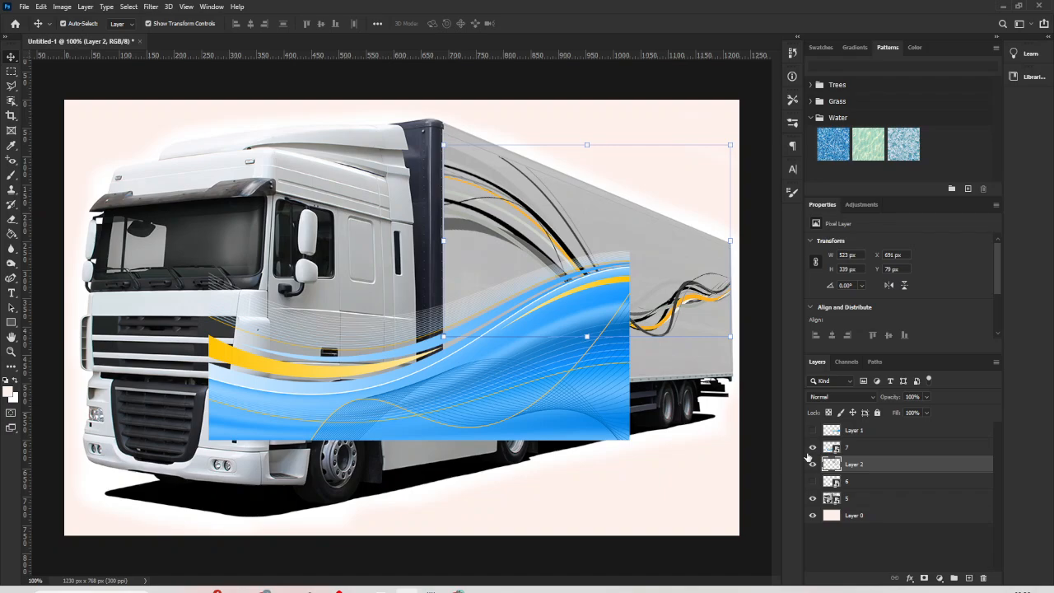
click(813, 448)
click(813, 430)
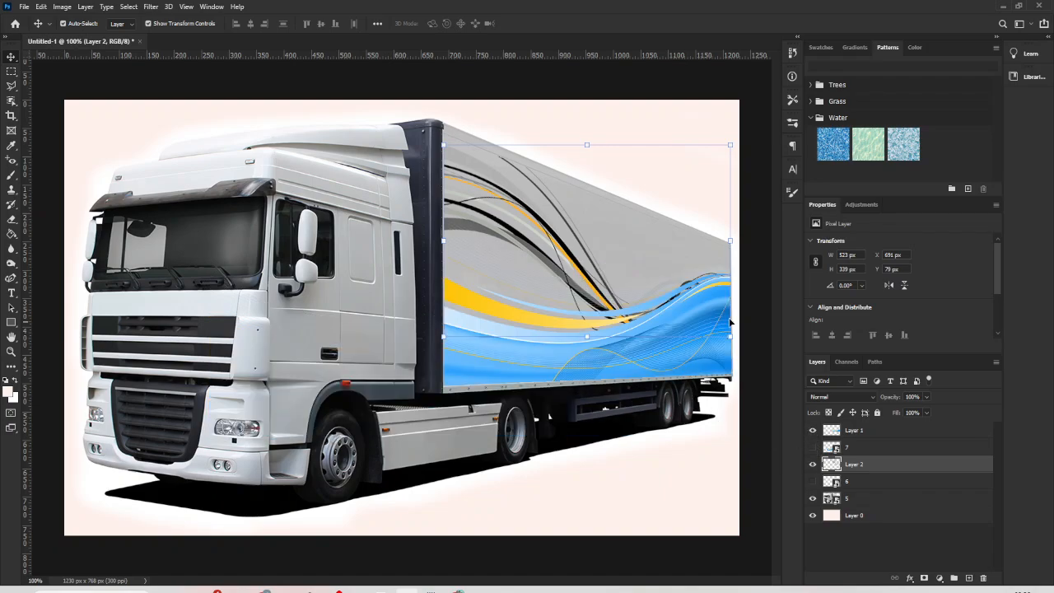
right_click(560, 252)
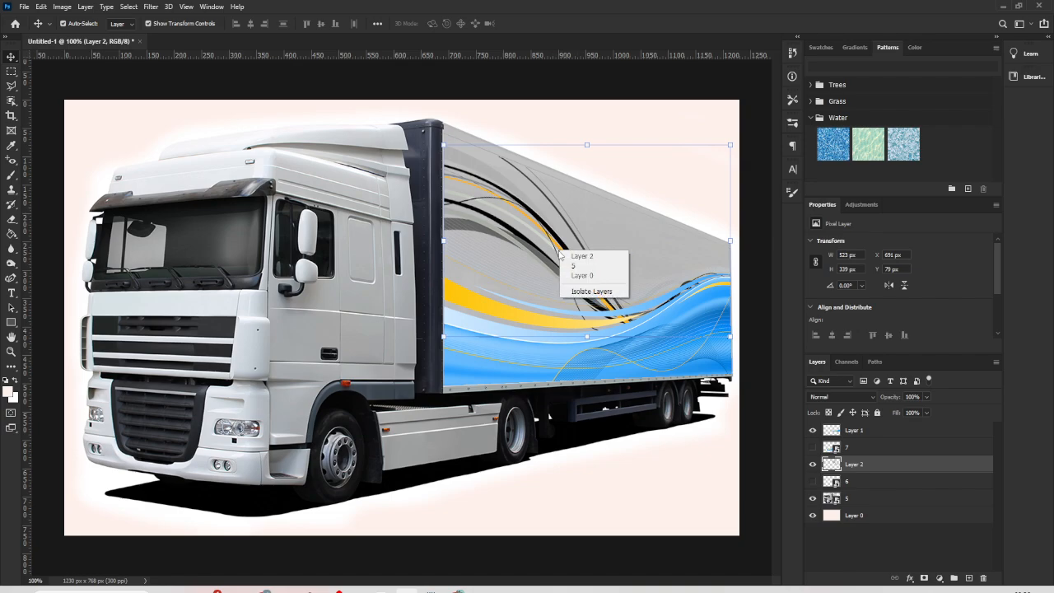
click(767, 458)
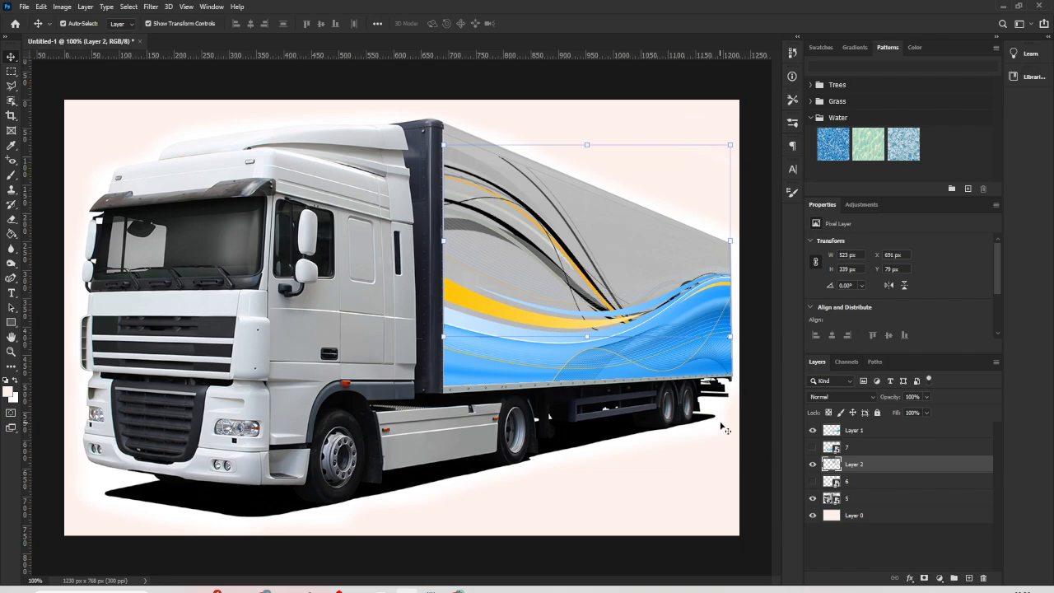
- Try flipping Layer 2's black and orange wave horizontally and placing it lower on the trailer
key(ctrl+t)
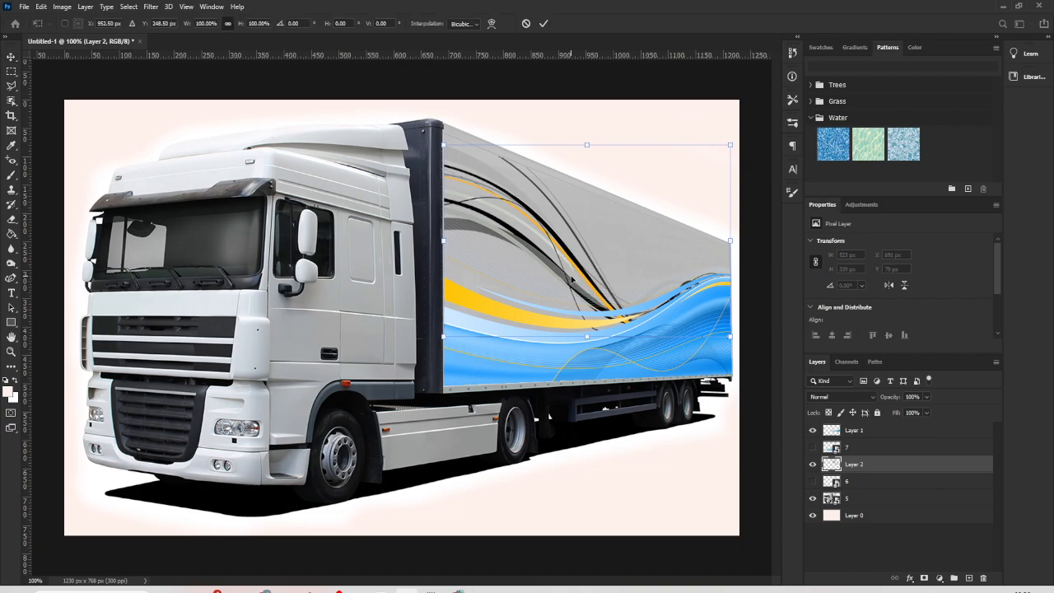
right_click(571, 280)
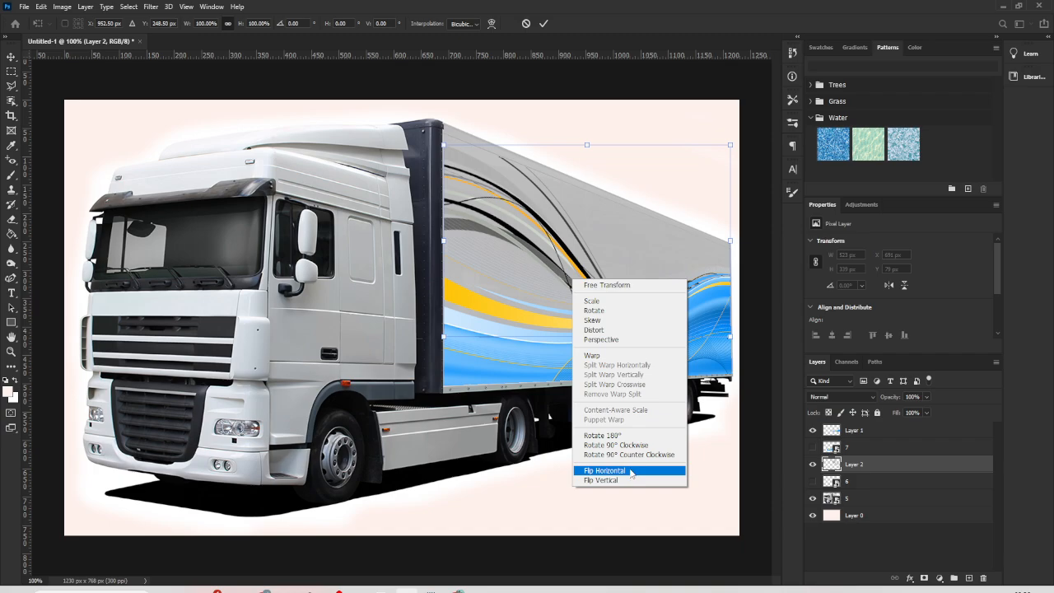
click(606, 470)
drag(679, 218, 677, 329)
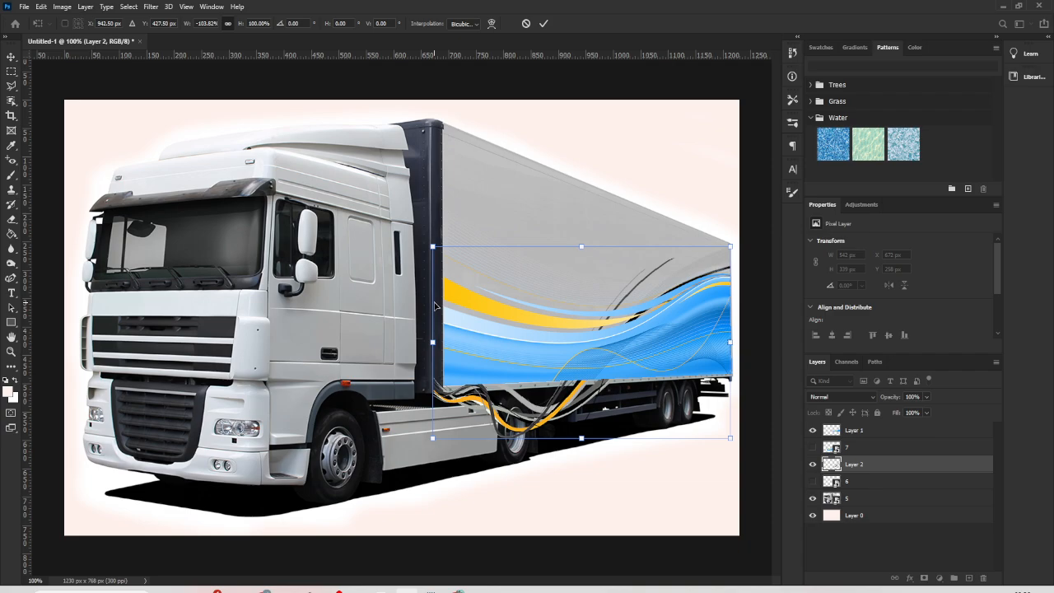
drag(541, 429, 541, 328)
right_click(542, 328)
click(635, 309)
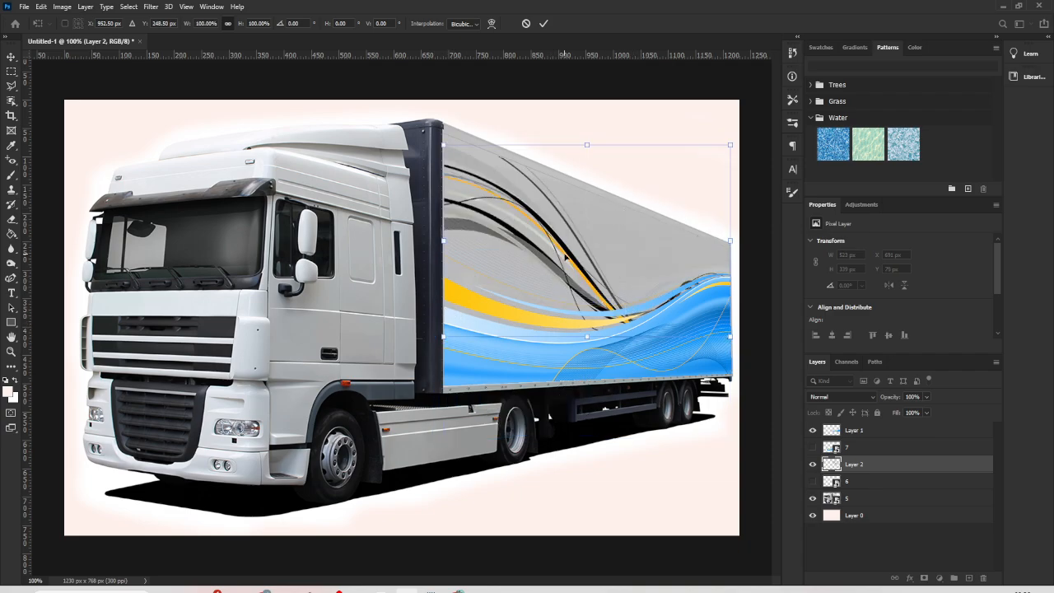
- Try shifting the black and orange wave slightly to X 683 px, Y 76 px, and undo the move
mouse_move(566, 258)
mouse_down()
mouse_move(556, 229)
mouse_move(571, 218)
mouse_move(569, 264)
mouse_move(560, 256)
mouse_up()
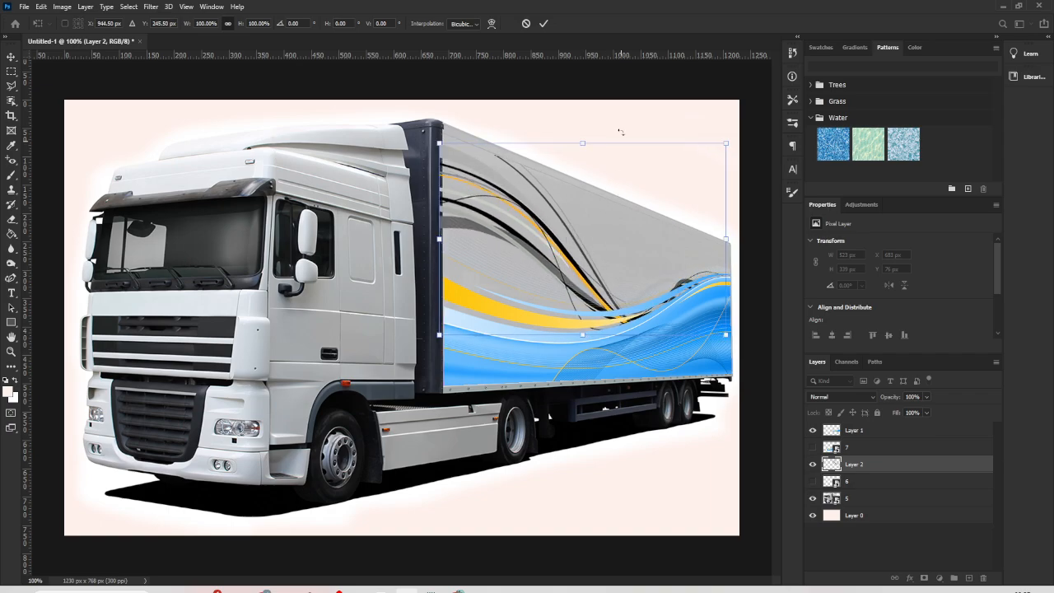
click(543, 30)
key(ctrl)
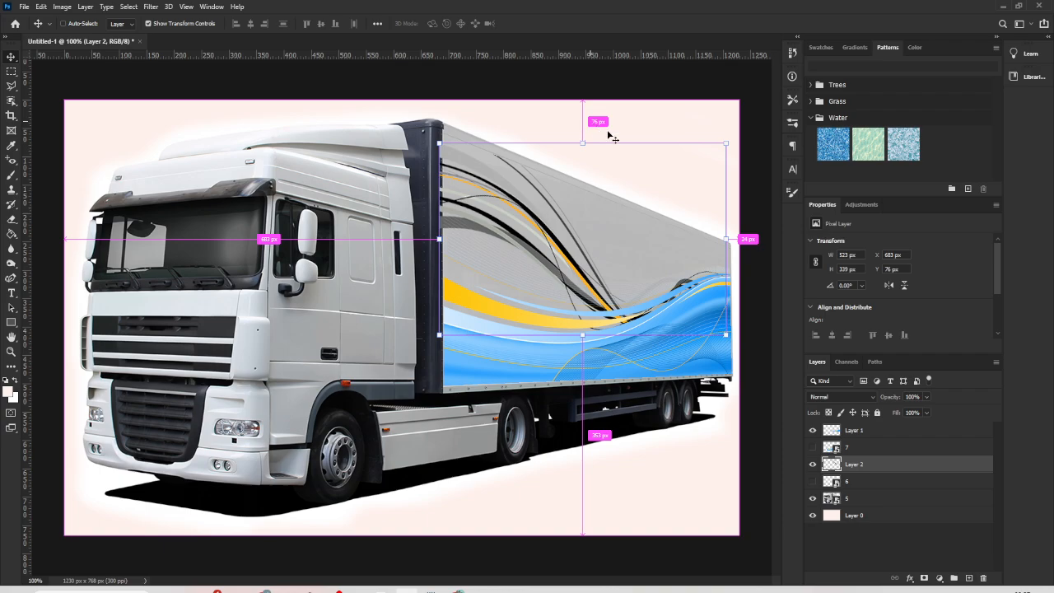
click(612, 81)
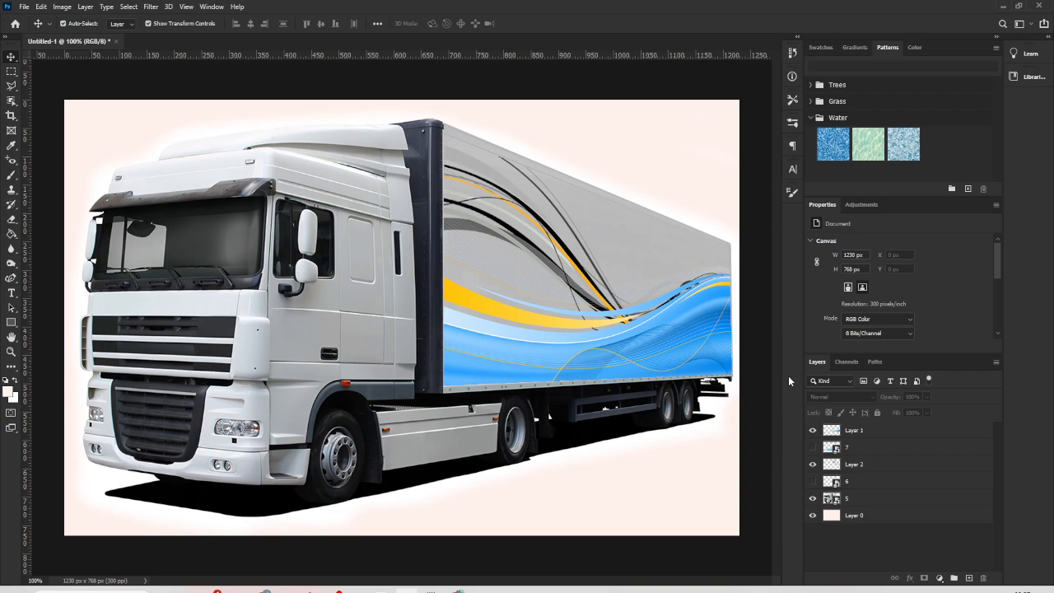
- Set the blend mode of Layer 1's blue wave to Multiply
click(667, 346)
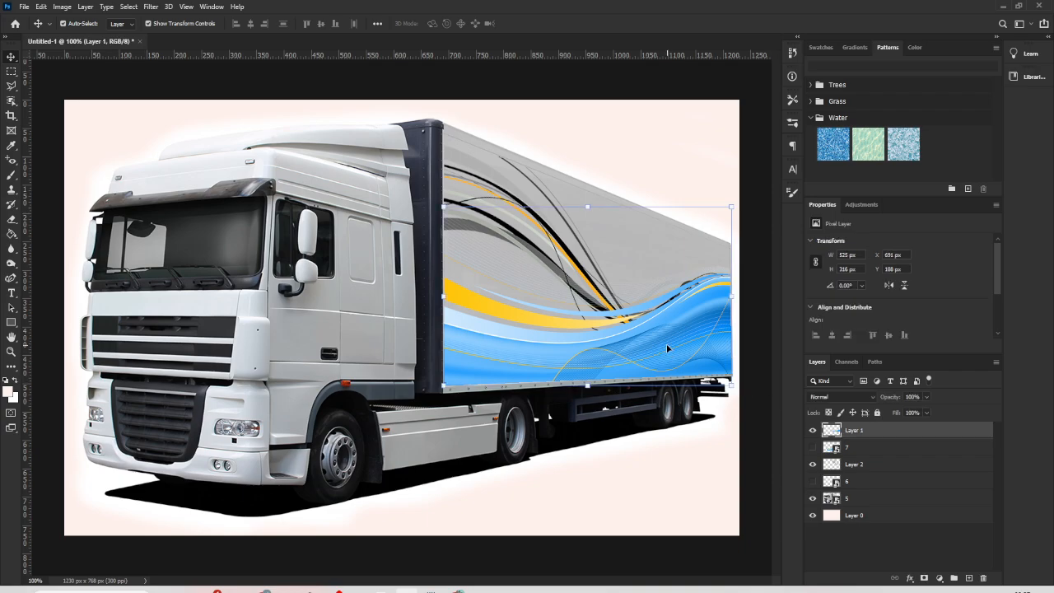
click(847, 392)
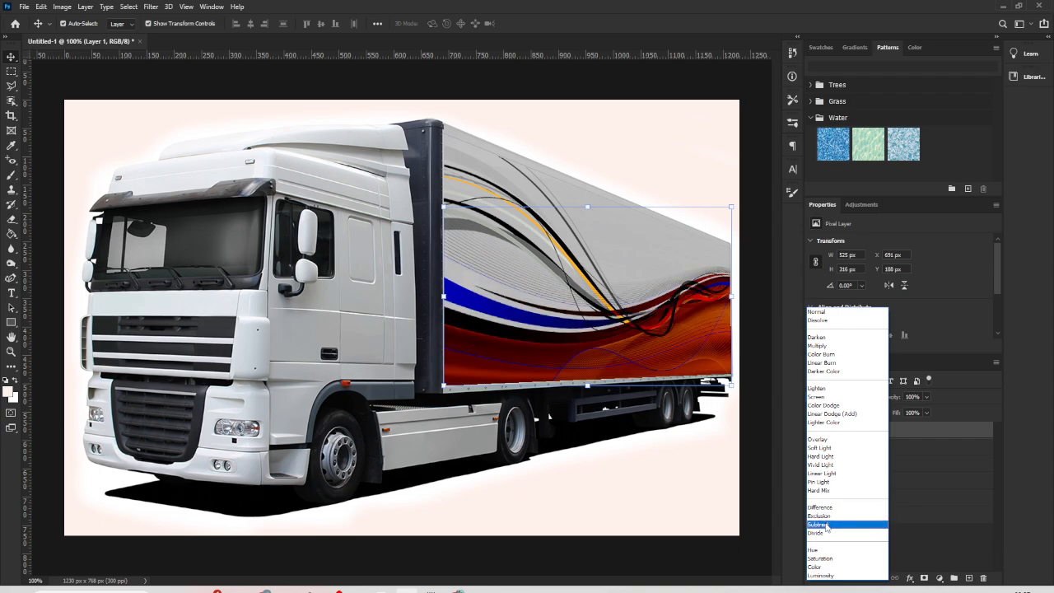
click(833, 346)
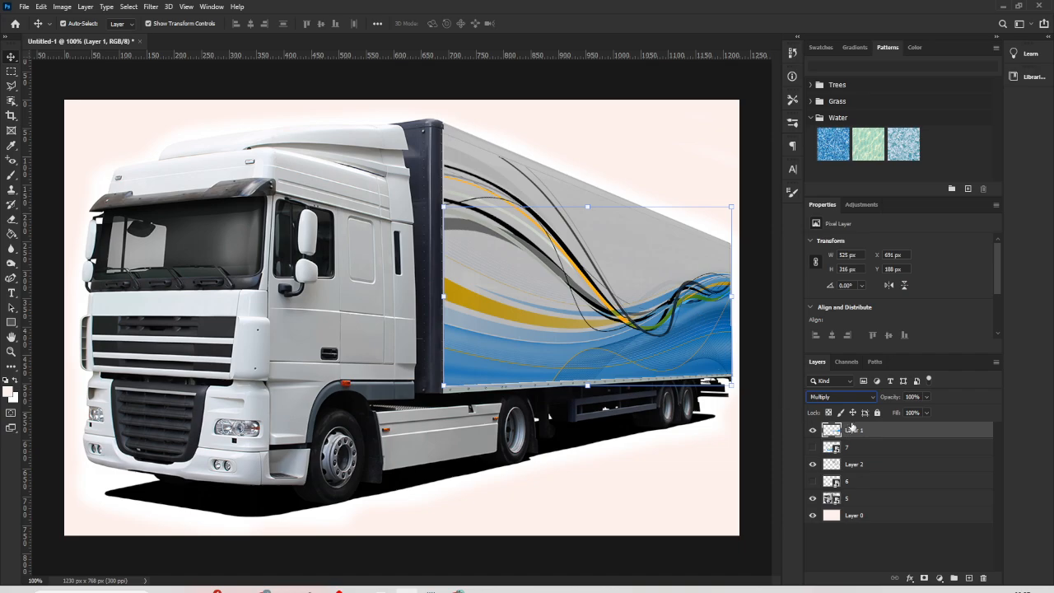
- Set Layer 1's Blend If range for the underlying layer to 0/44 for the shadows and 160/255 for the highlights
right_click(856, 431)
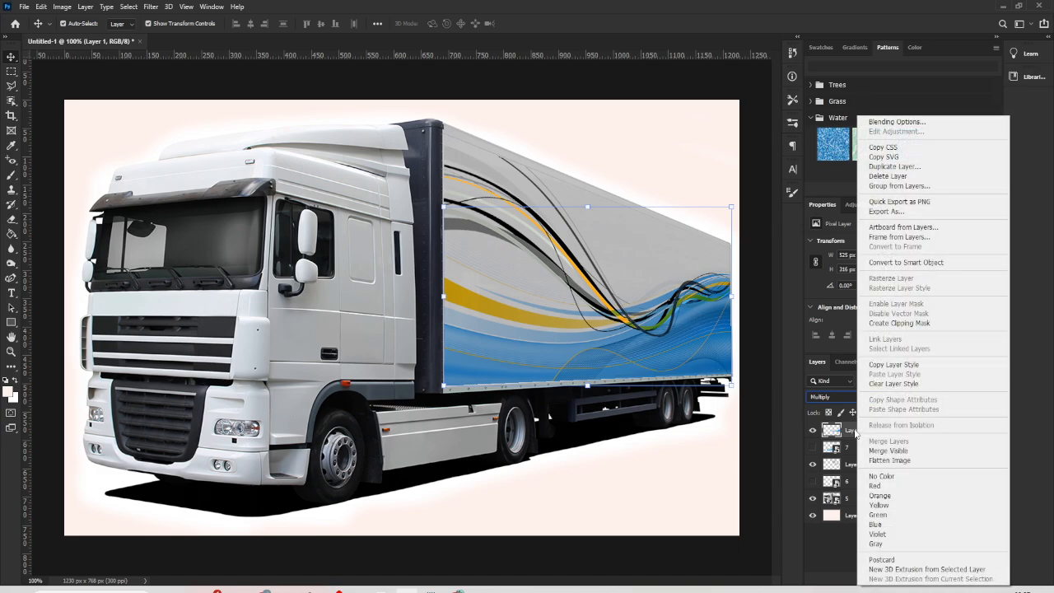
click(897, 122)
drag(828, 240, 938, 14)
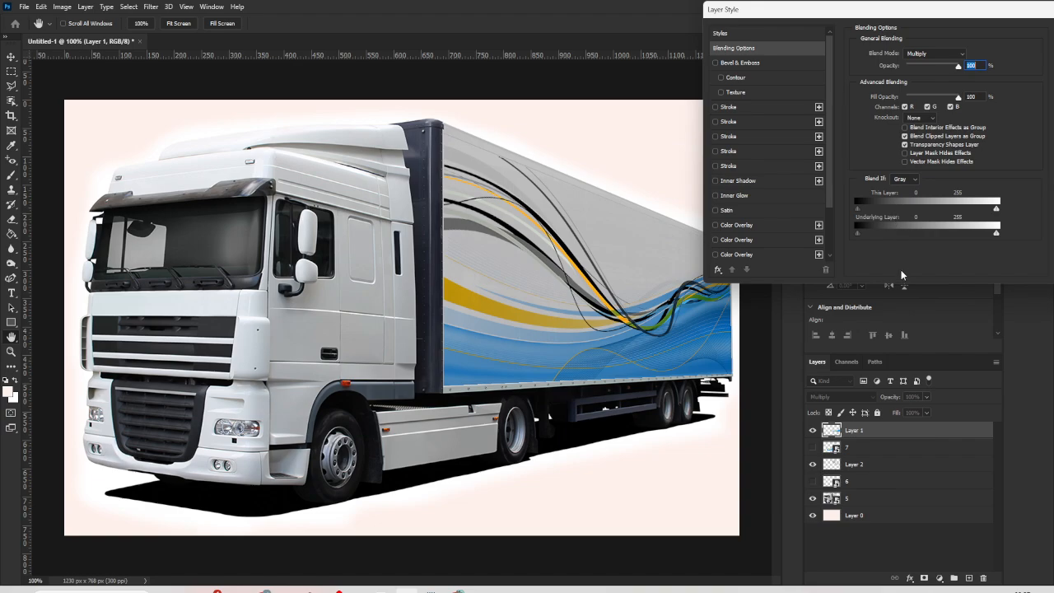
drag(995, 236, 944, 235)
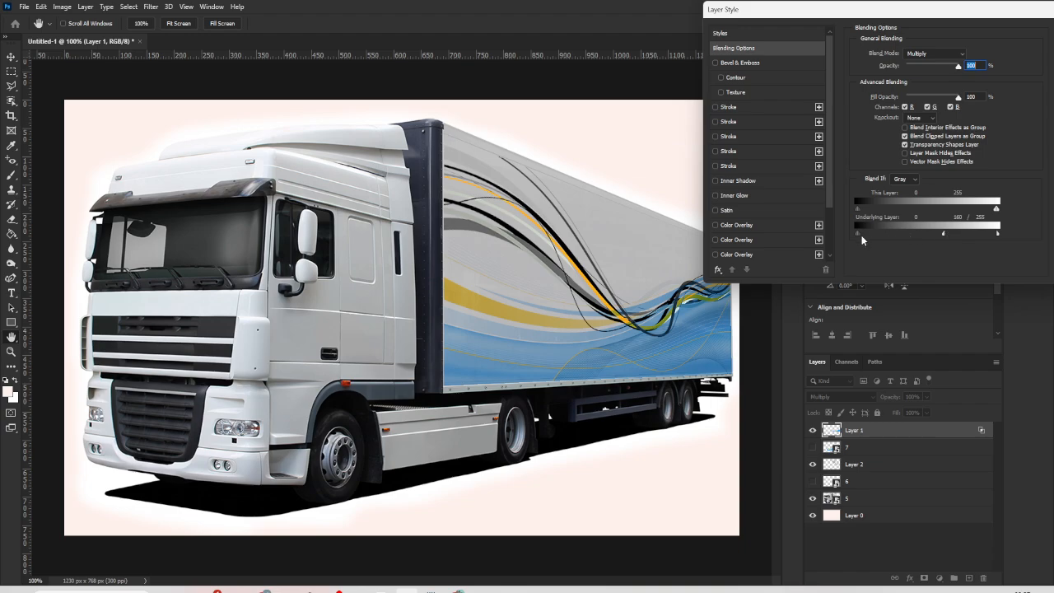
drag(859, 234, 876, 234)
drag(980, 12, 765, 65)
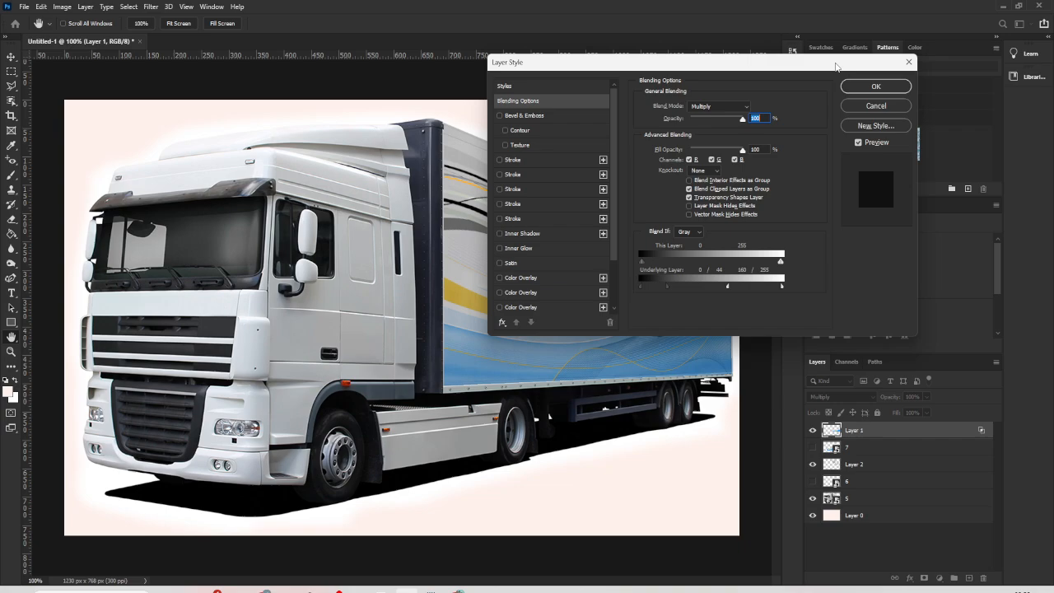
click(873, 85)
click(726, 447)
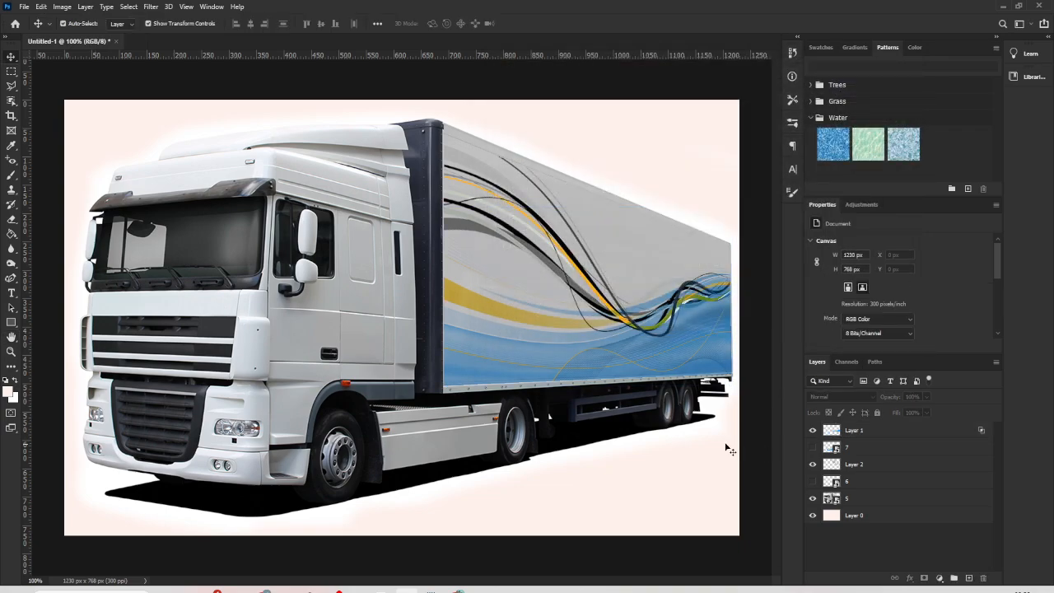
click(609, 307)
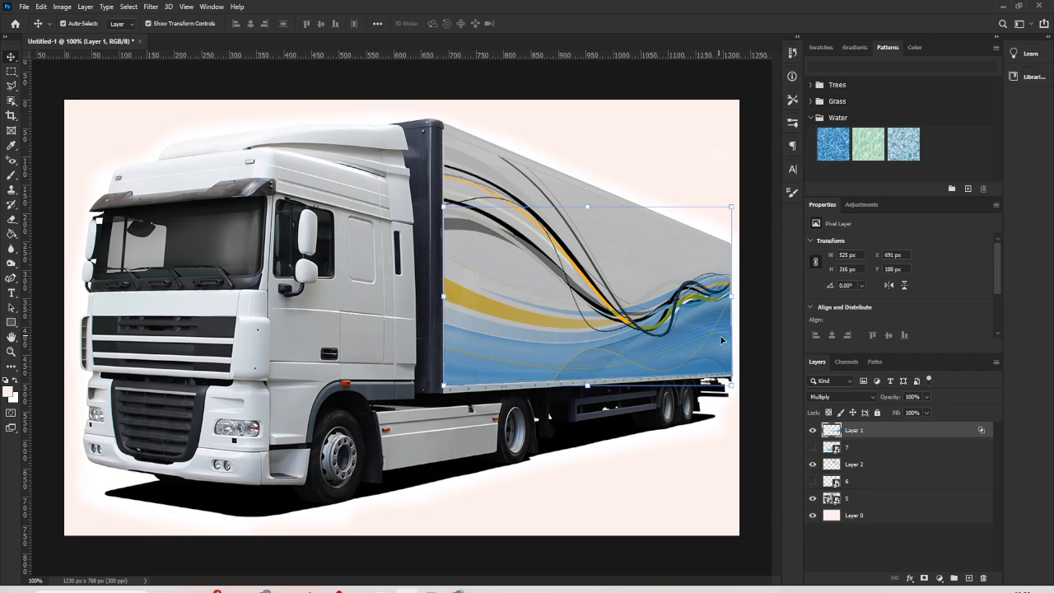
- Set the blend mode of Layer 2's black and orange wave to Multiply
click(870, 449)
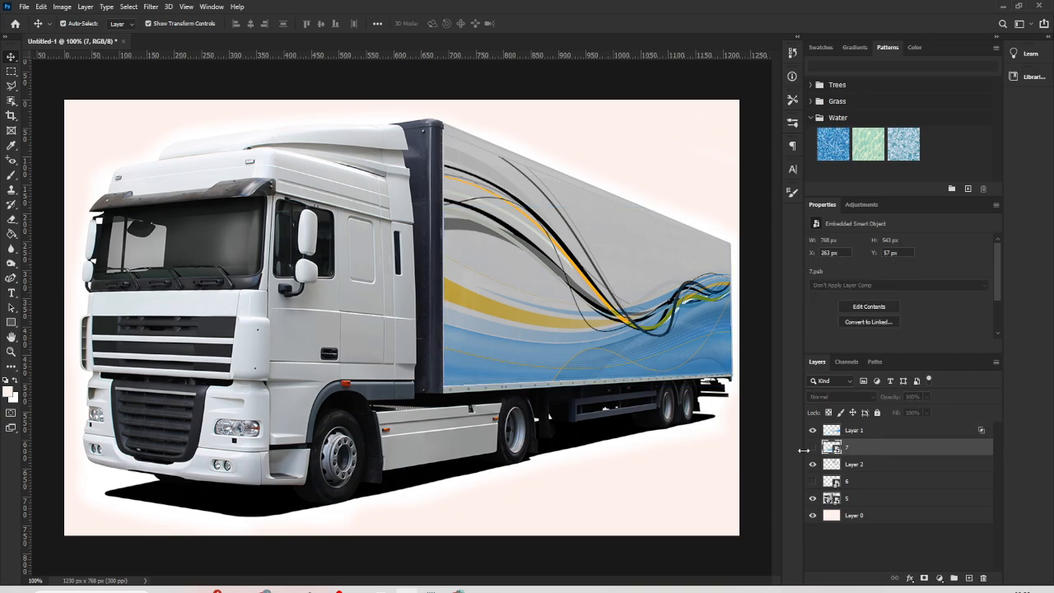
click(812, 449)
click(813, 449)
click(813, 465)
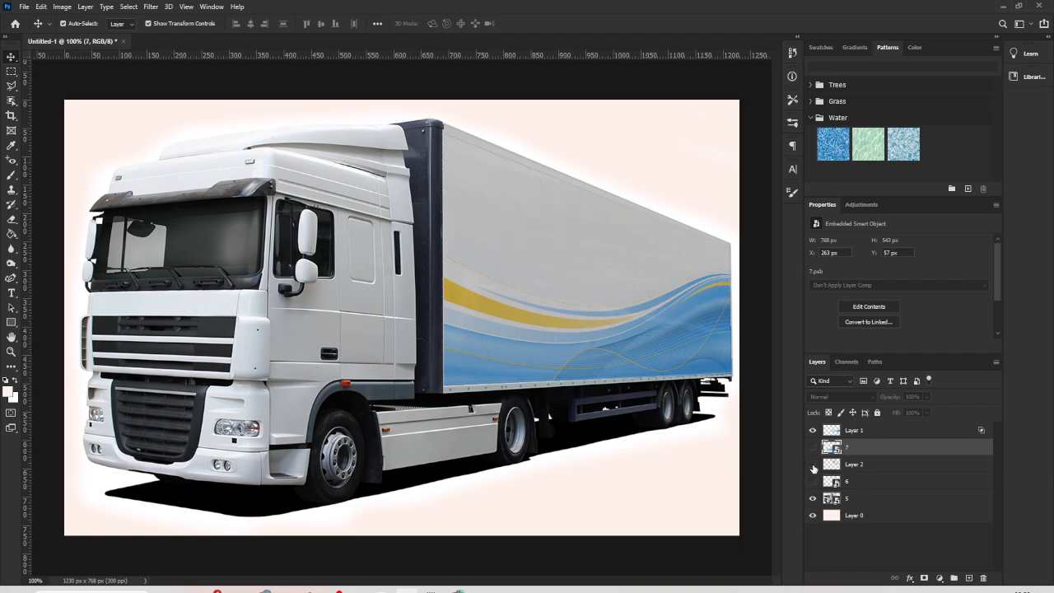
click(813, 465)
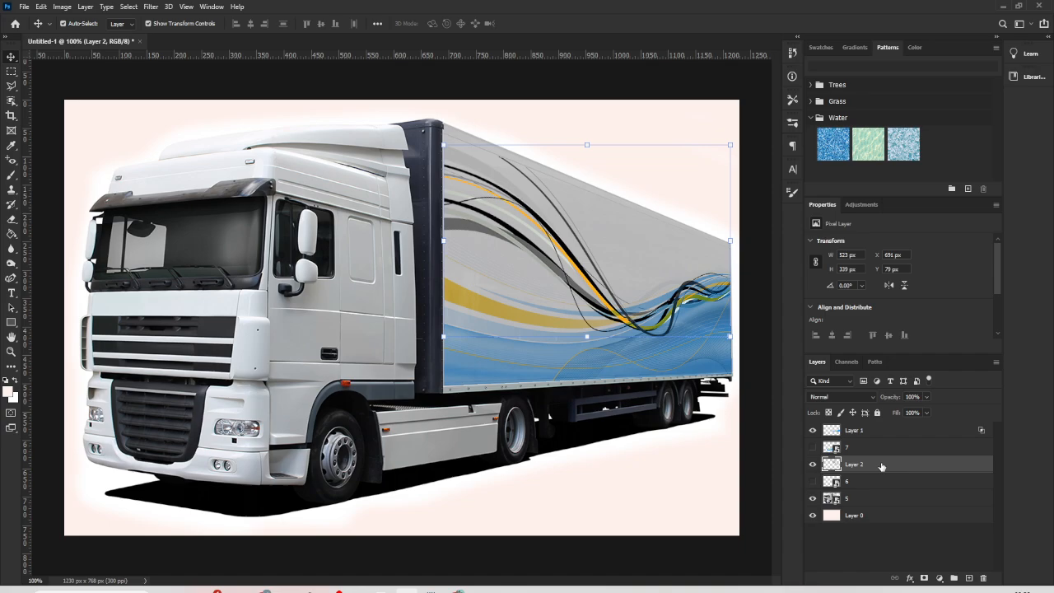
click(869, 397)
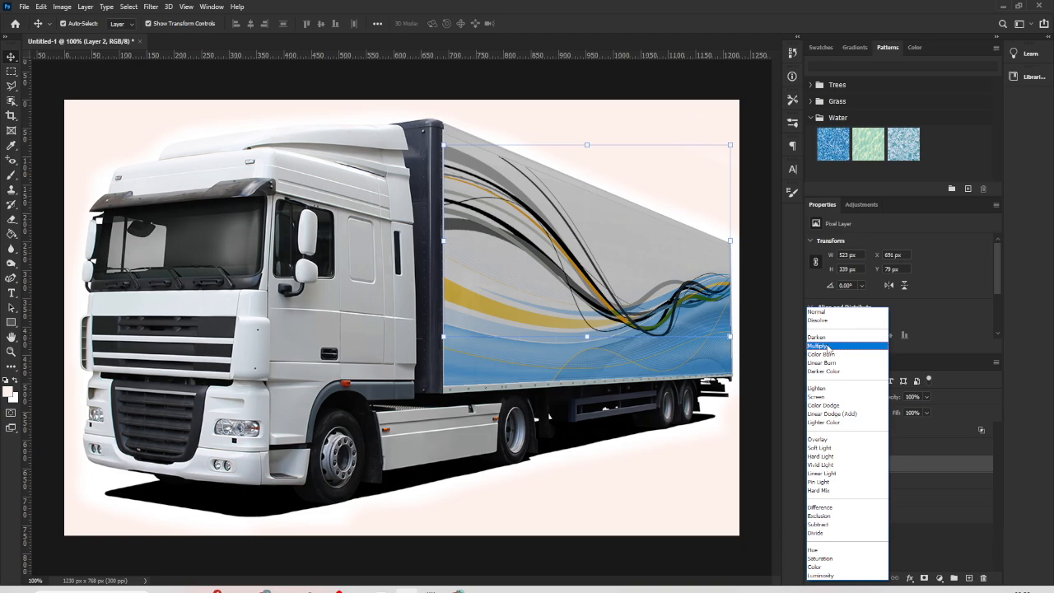
click(829, 347)
click(758, 435)
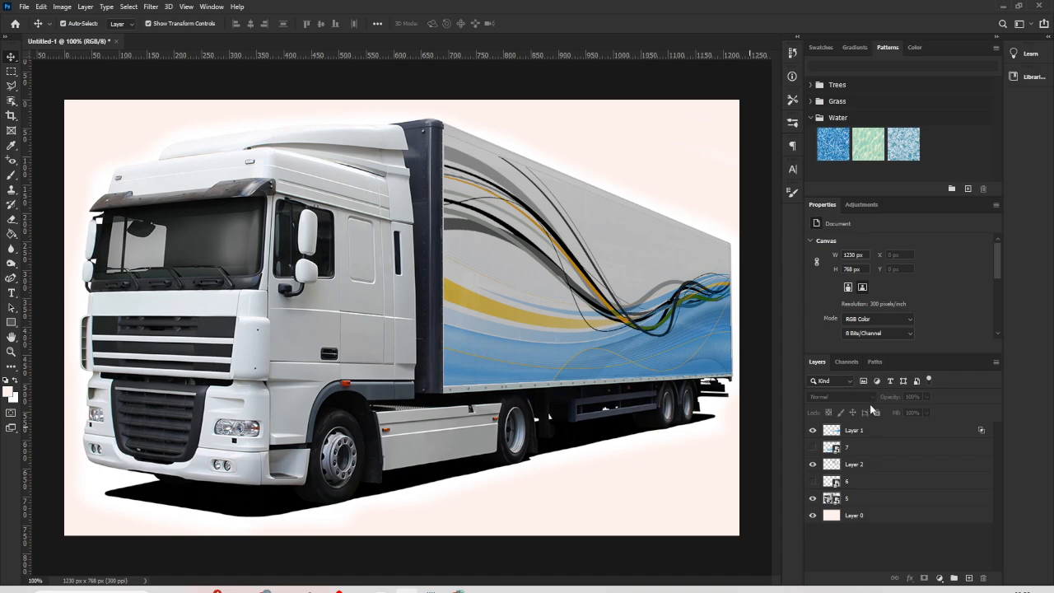
- Set Layer 2's Blend If range for the underlying layer to 0/98 for the shadows and 36/255 for the highlights
right_click(869, 464)
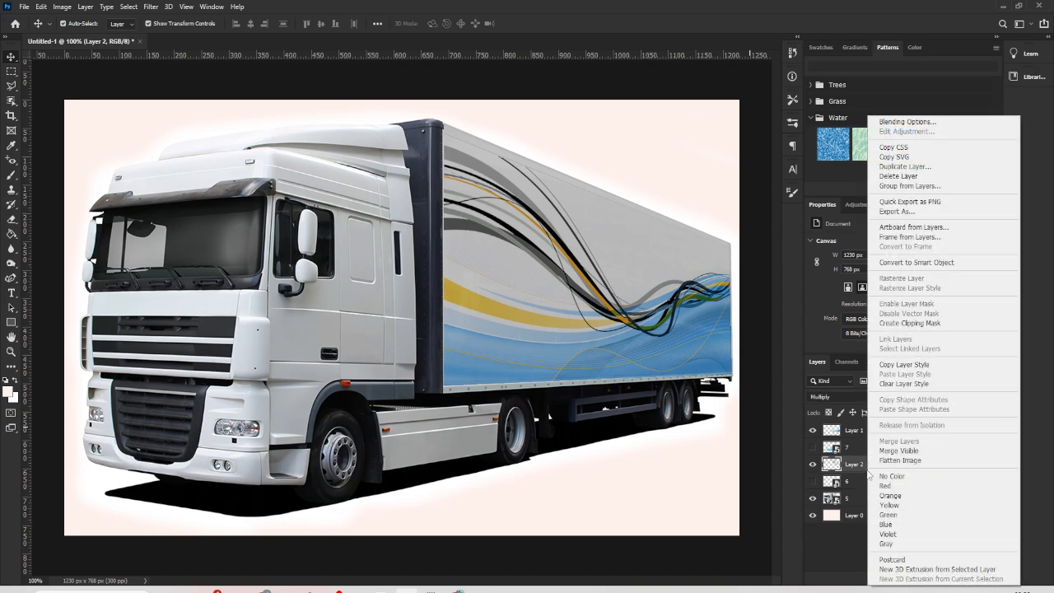
click(907, 121)
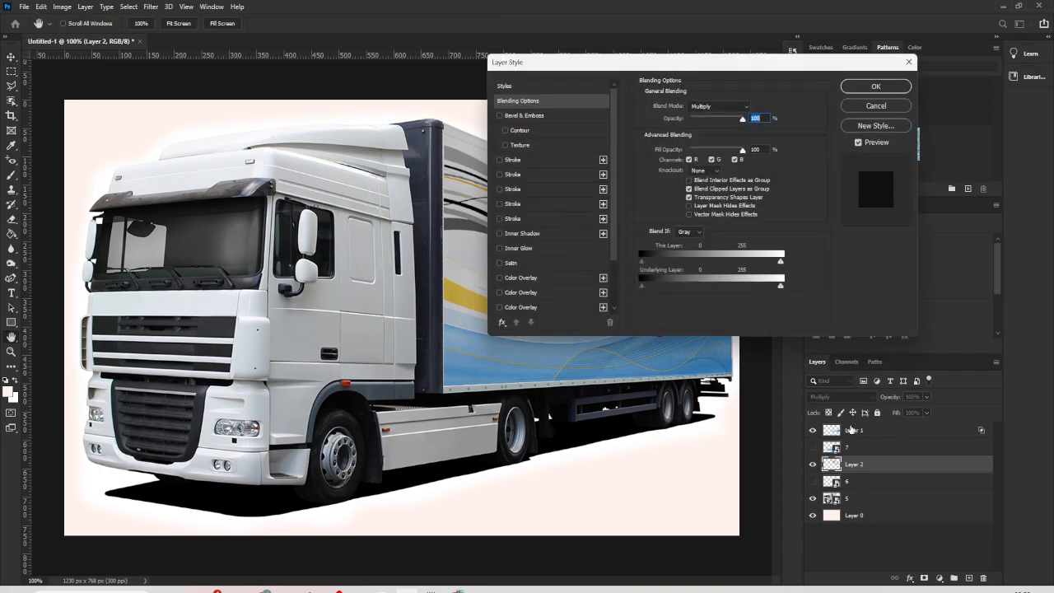
drag(747, 72, 944, 150)
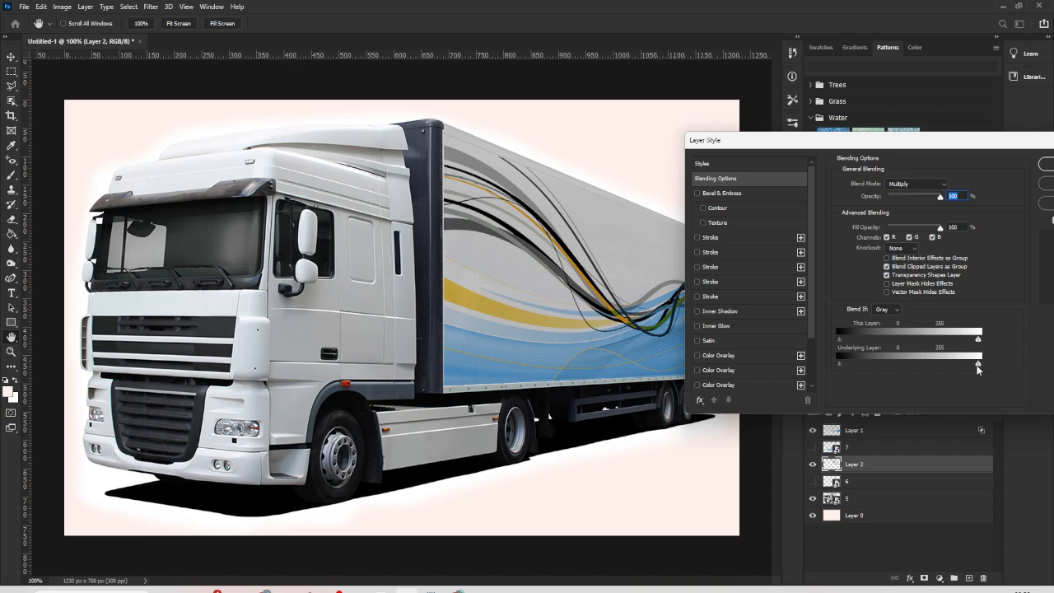
drag(978, 364, 859, 369)
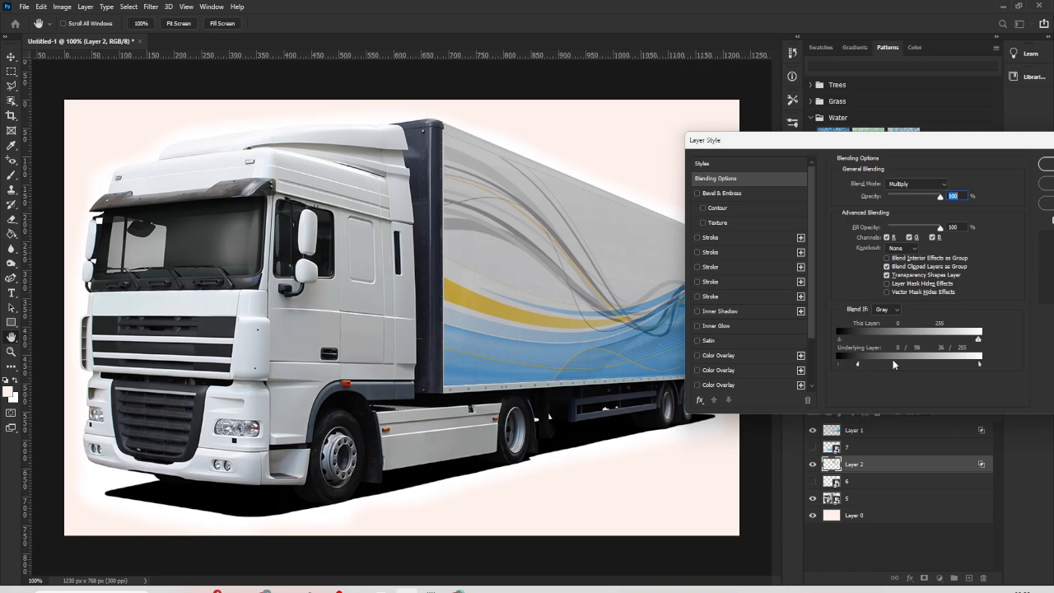
click(1042, 167)
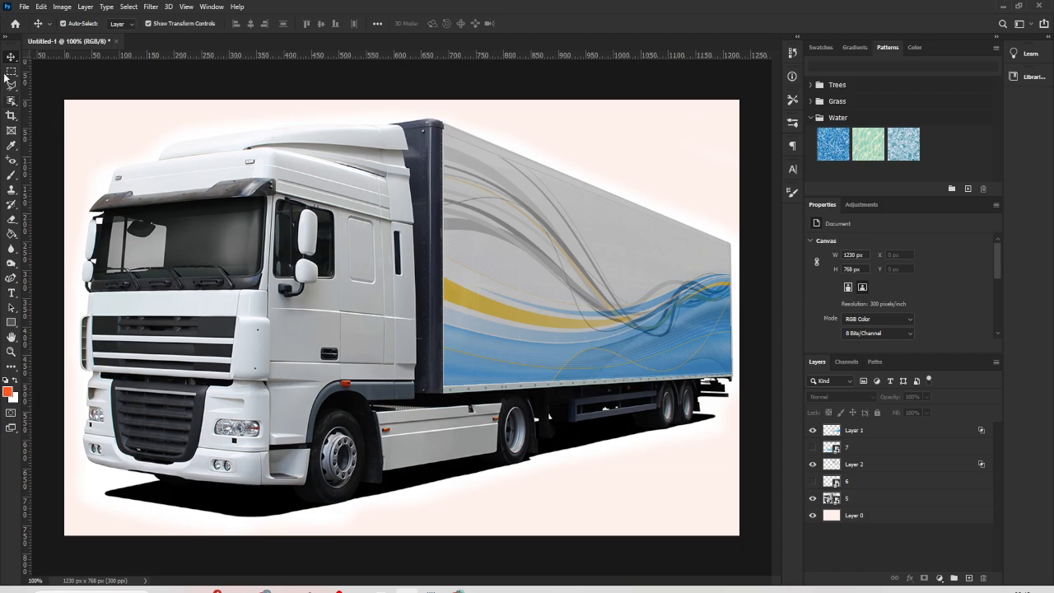
- Outline the side of the cab's roof fairing with a polygonal lasso selection
click(10, 86)
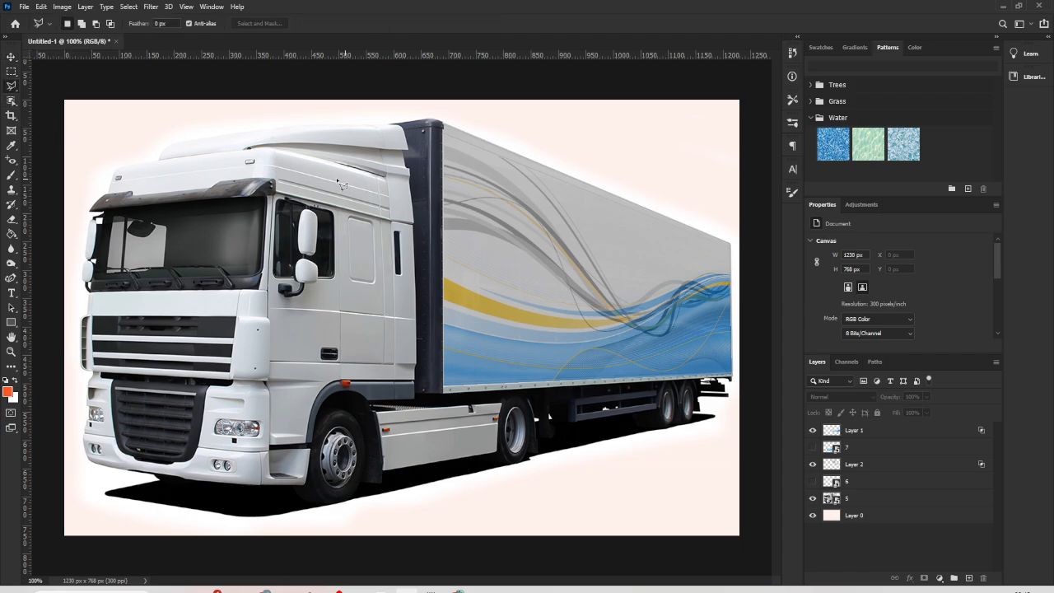
click(246, 148)
click(397, 128)
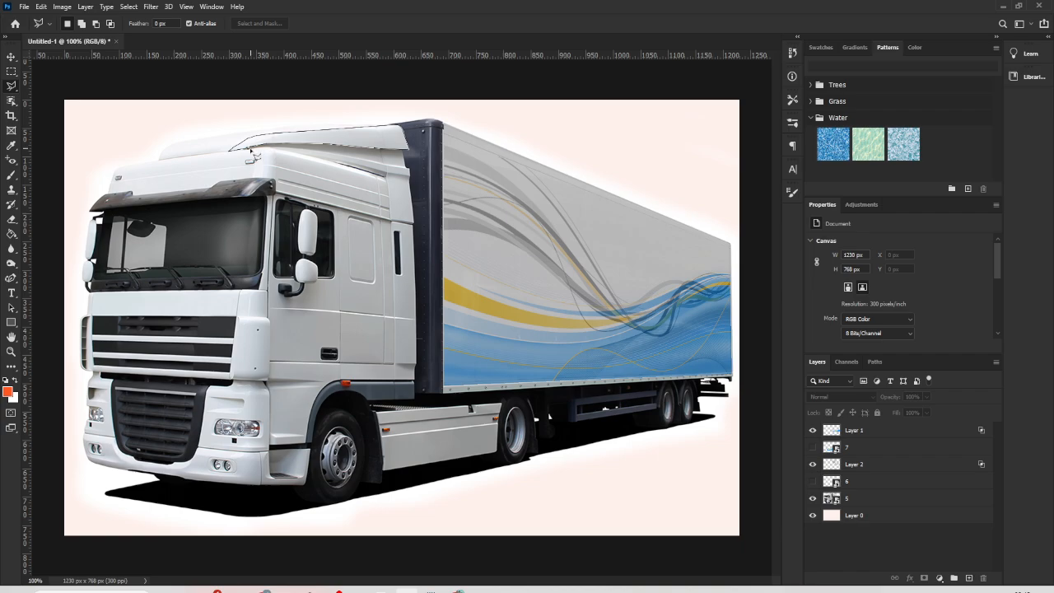
click(249, 153)
- Fill the selected roof fairing with a more saturated orange-red on a new layer and clear the selection
click(12, 233)
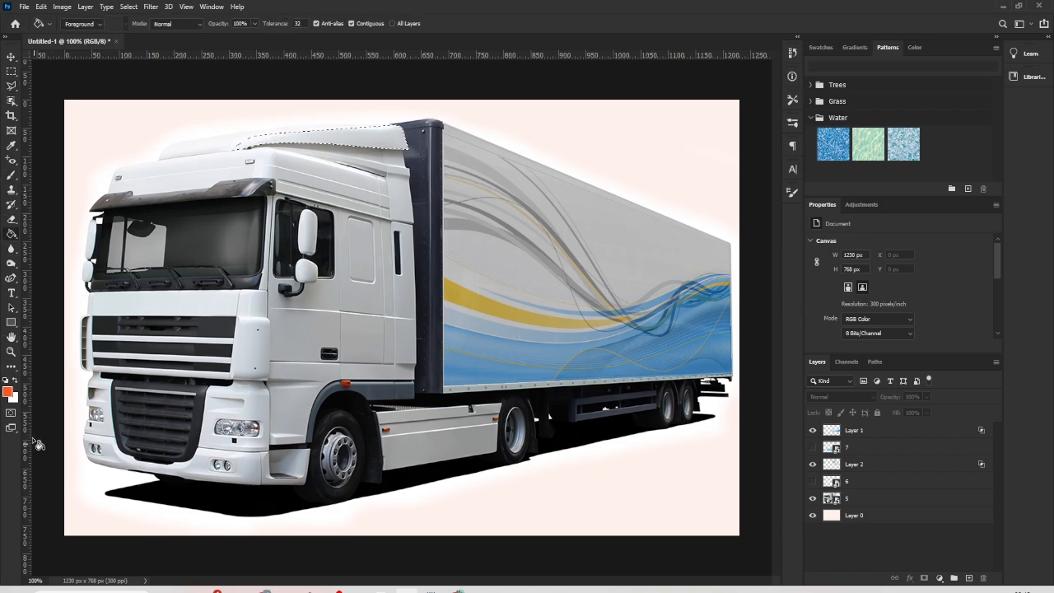
click(8, 392)
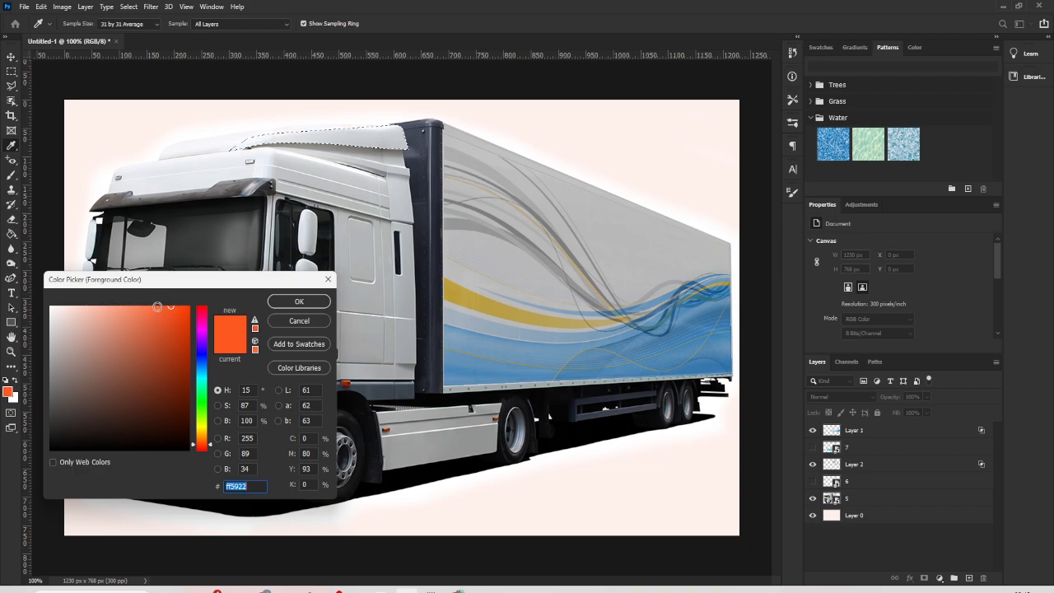
drag(158, 307, 178, 307)
click(299, 301)
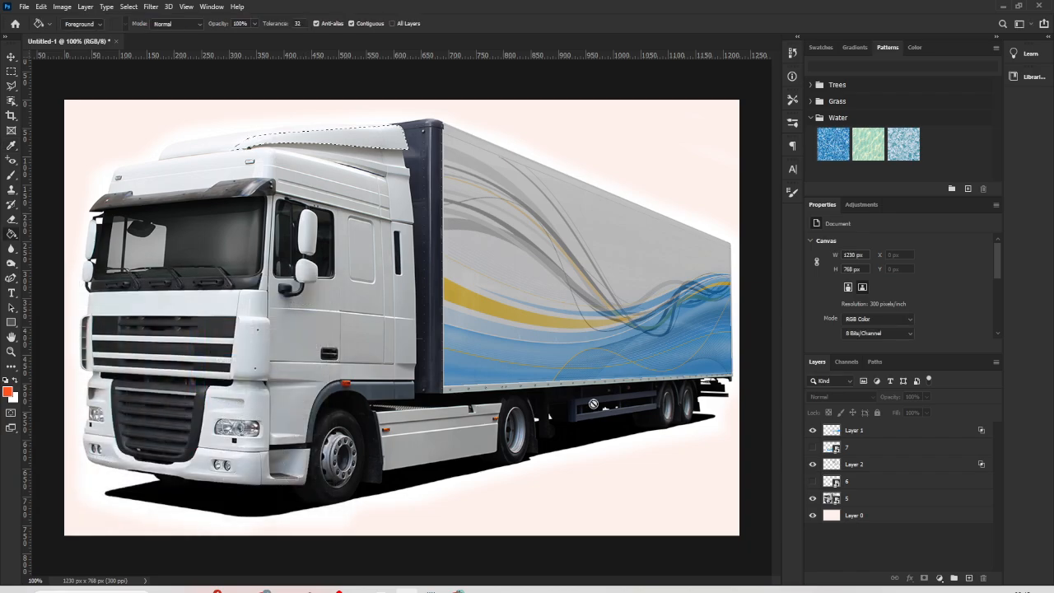
click(969, 578)
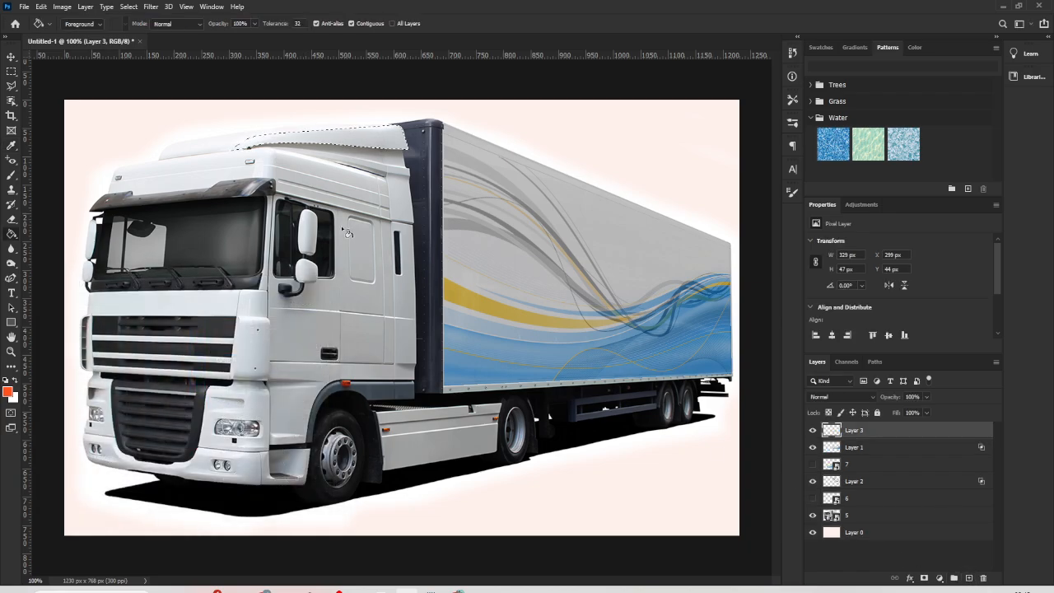
click(309, 140)
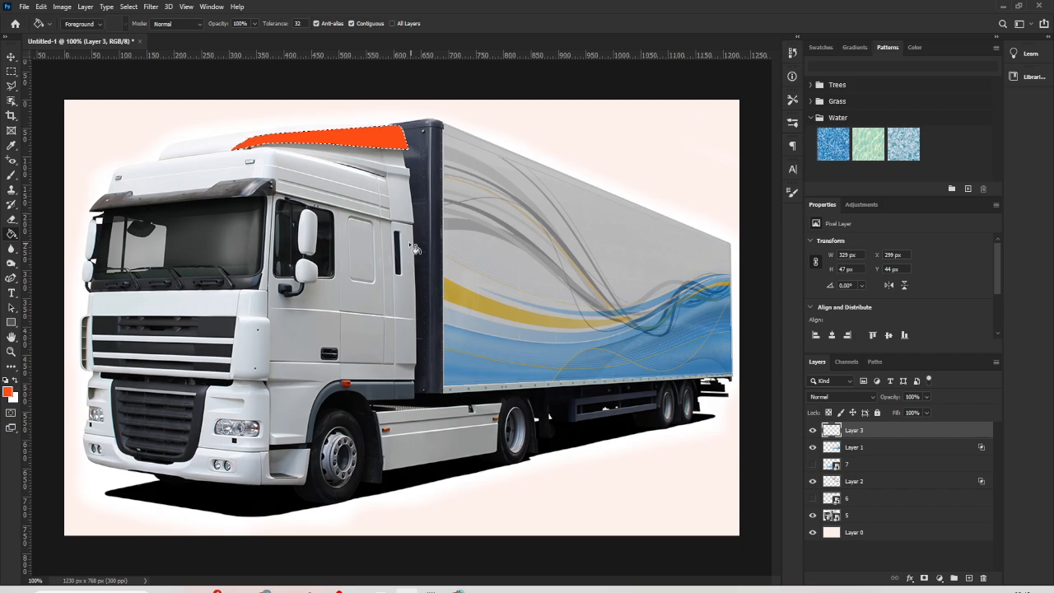
click(11, 56)
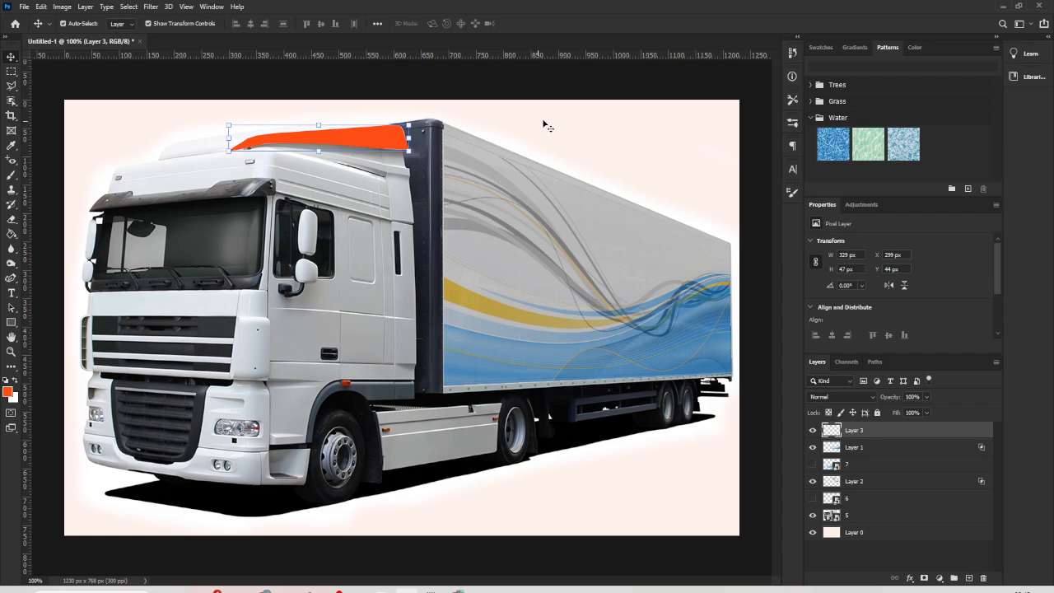
key(ctrl+d)
click(589, 92)
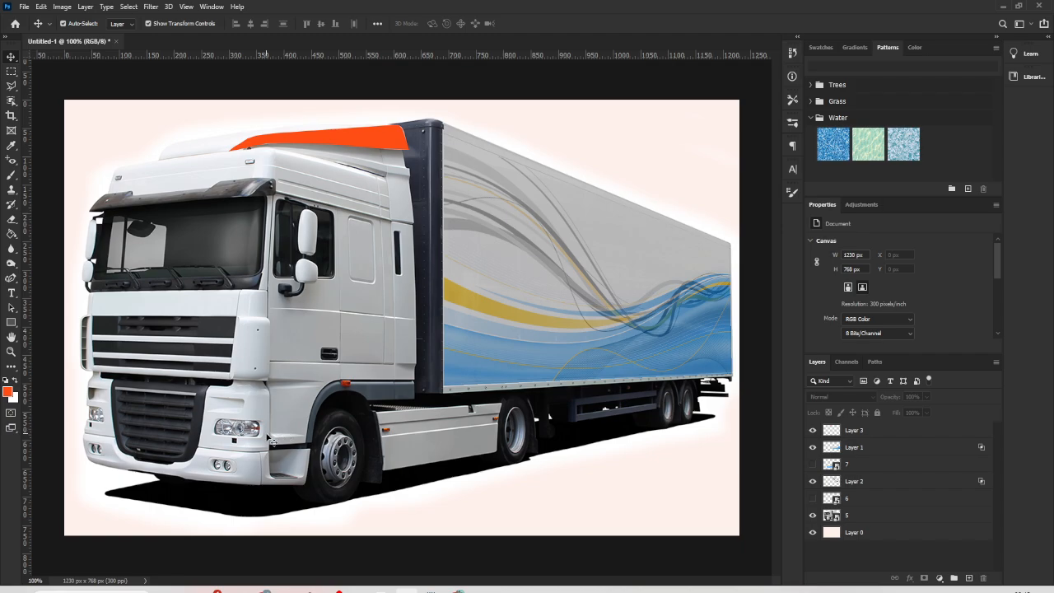
- Outline the white front panel between the windshield and the grille with a polygonal lasso selection
key(l)
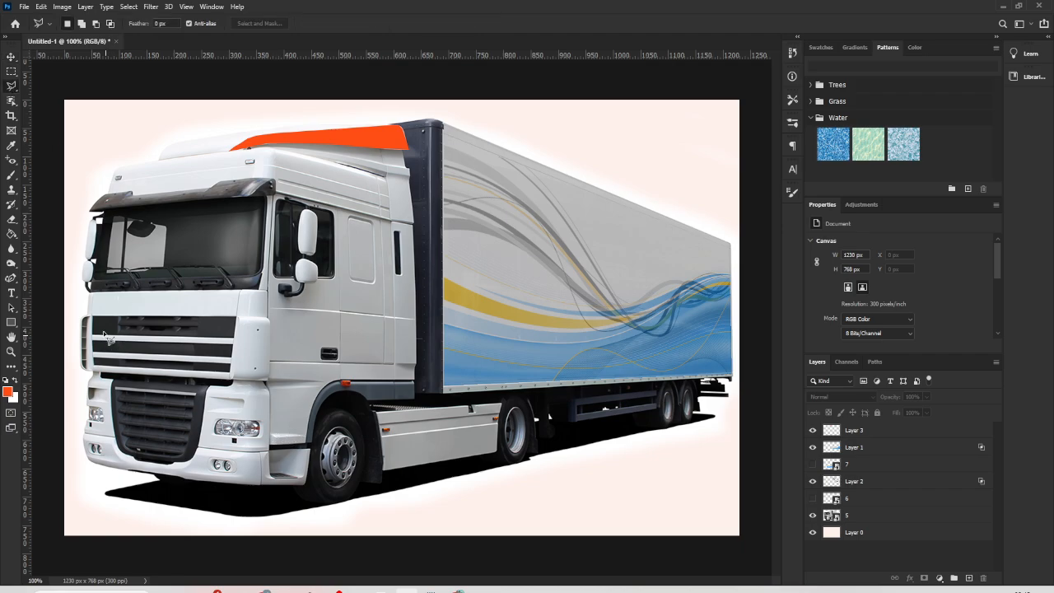
click(93, 294)
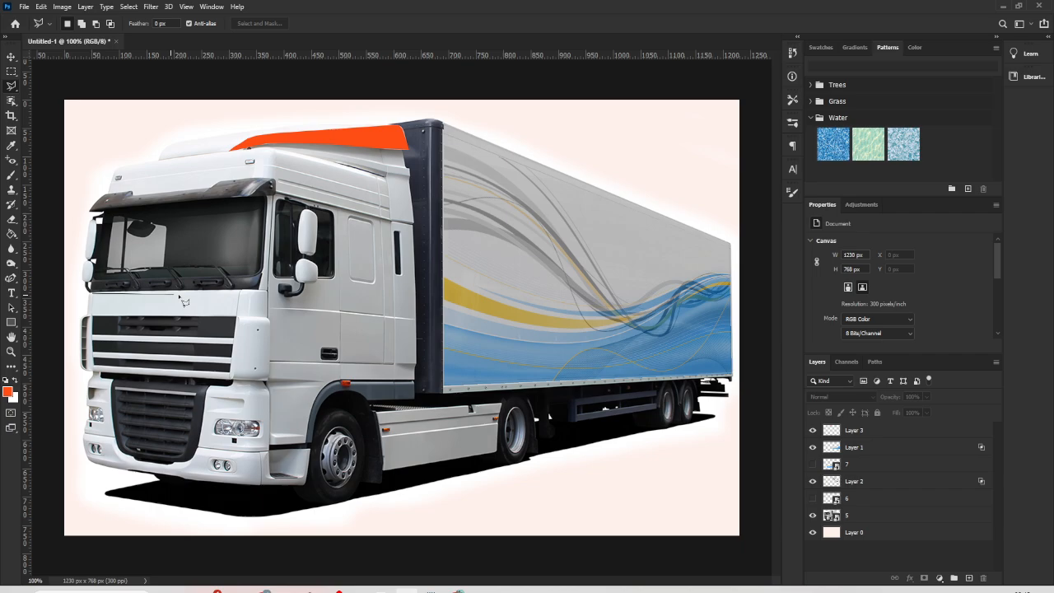
click(240, 292)
click(240, 322)
click(94, 294)
- Fill the selected front panel with the orange-red foreground color on a new layer and clear the selection
click(969, 578)
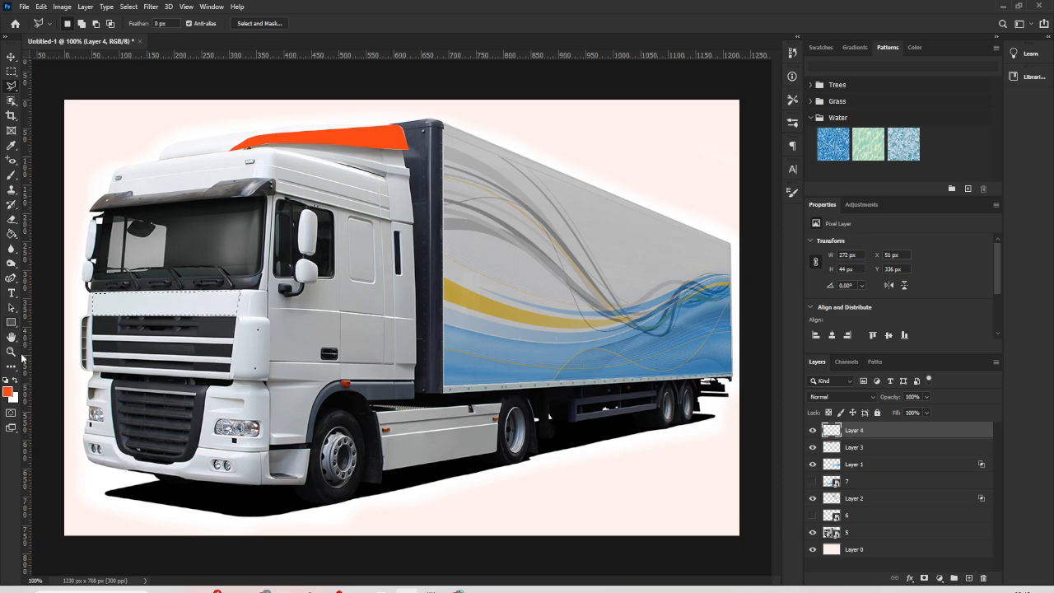
click(12, 234)
click(147, 312)
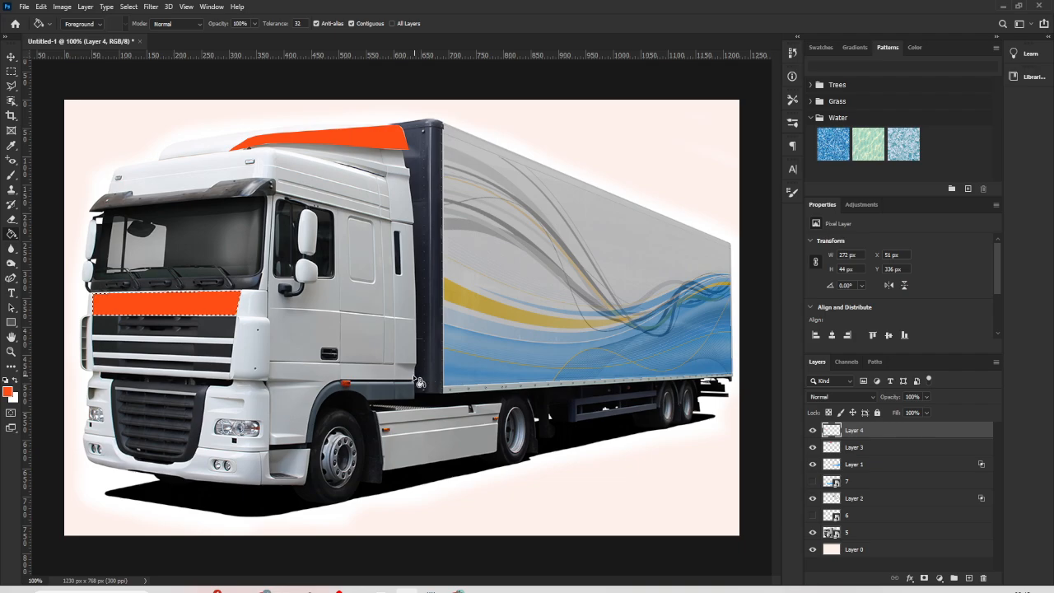
key(ctrl+d)
key(v)
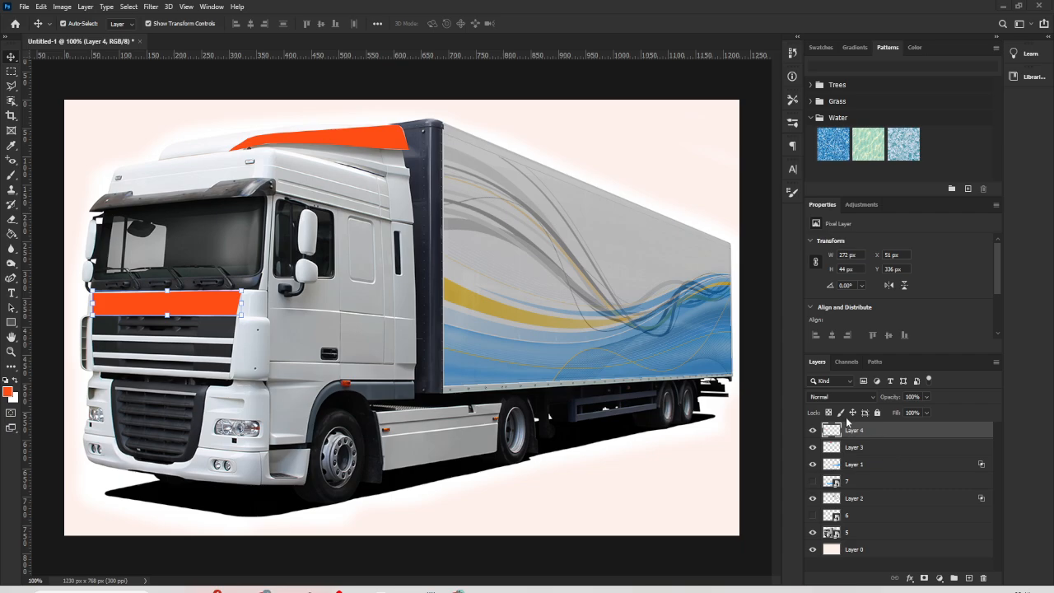
- Set the blend mode of the orange front panel and the orange roof fairing layers to Multiply
click(850, 396)
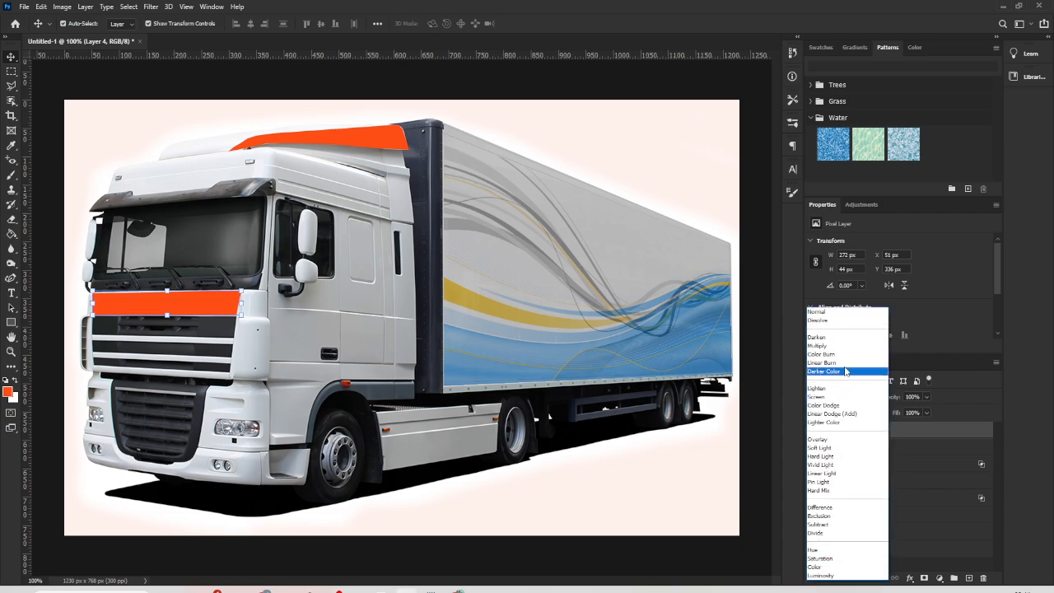
click(832, 345)
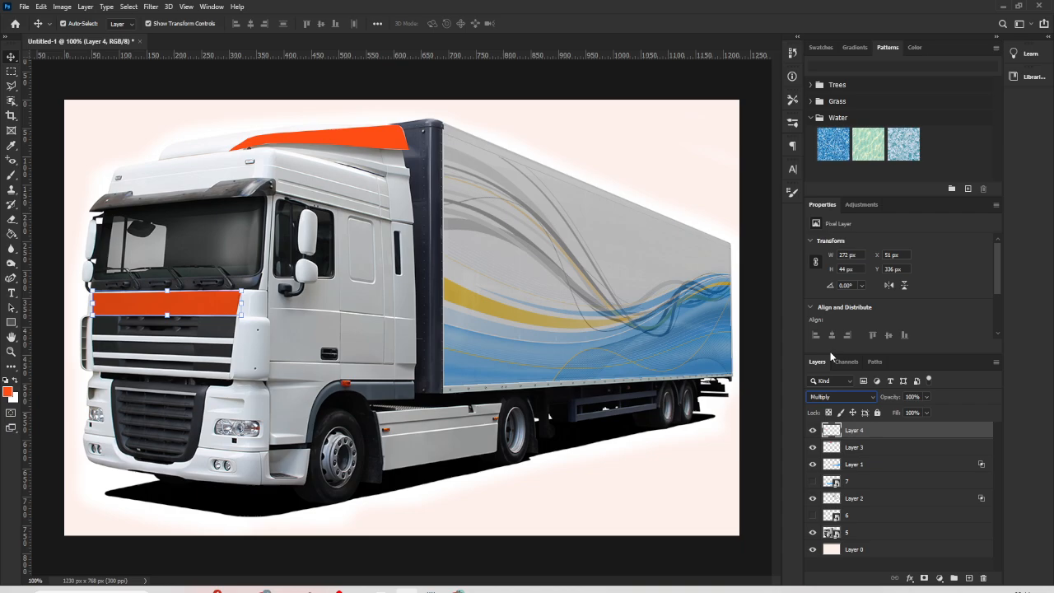
click(379, 142)
click(843, 397)
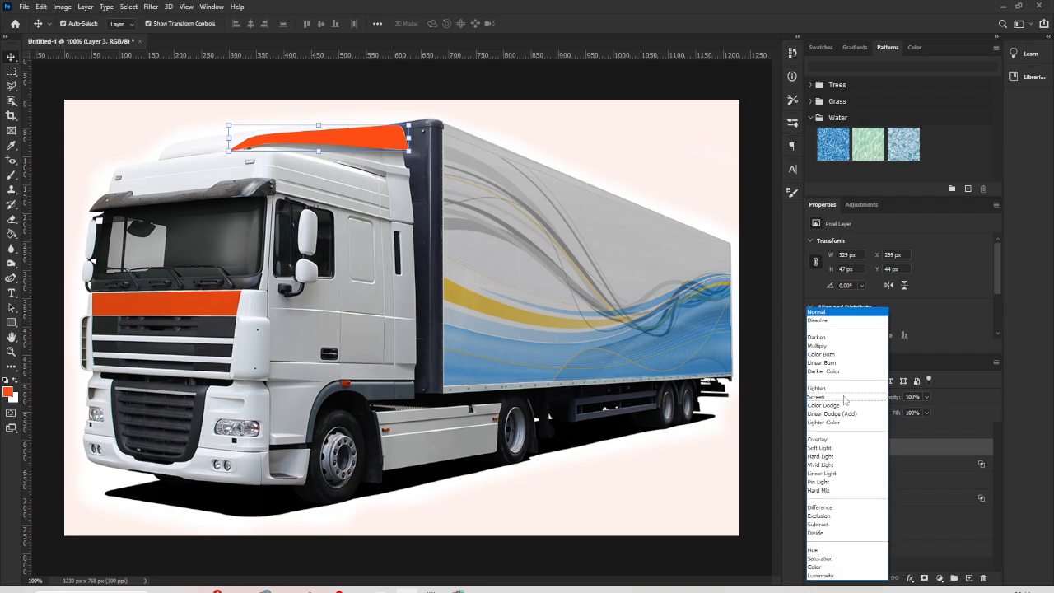
click(826, 346)
click(761, 566)
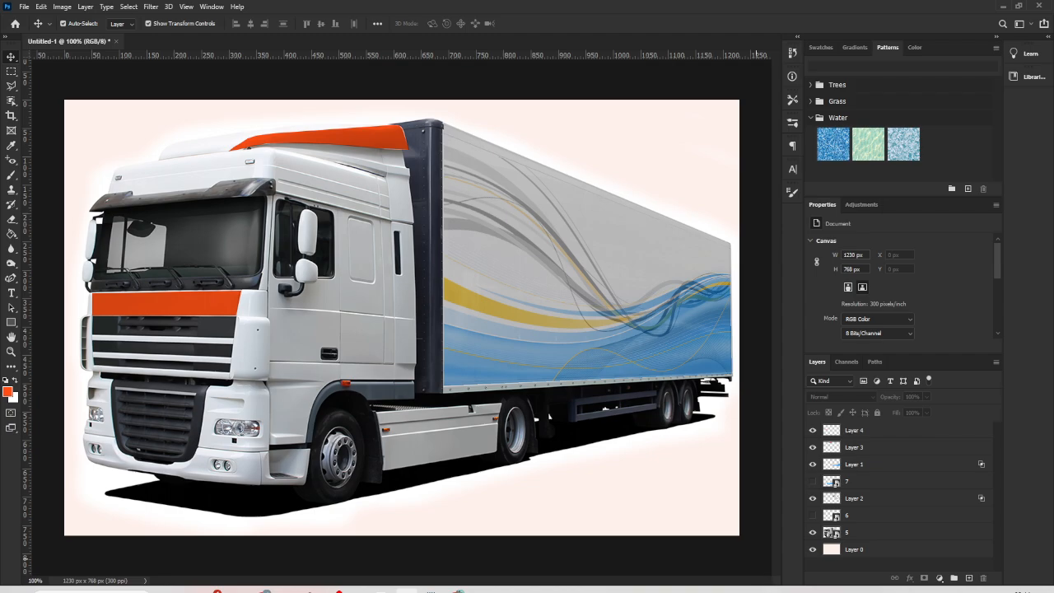
- Reduce the opacity of the orange front panel and roof fairing layers to 80%
click(188, 310)
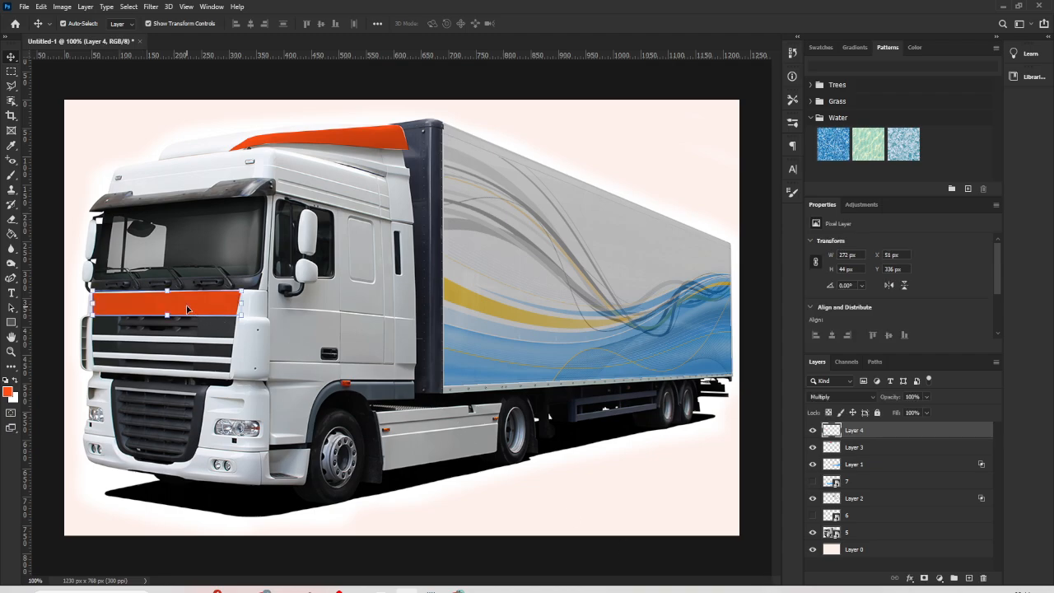
drag(916, 396, 905, 398)
text(80)
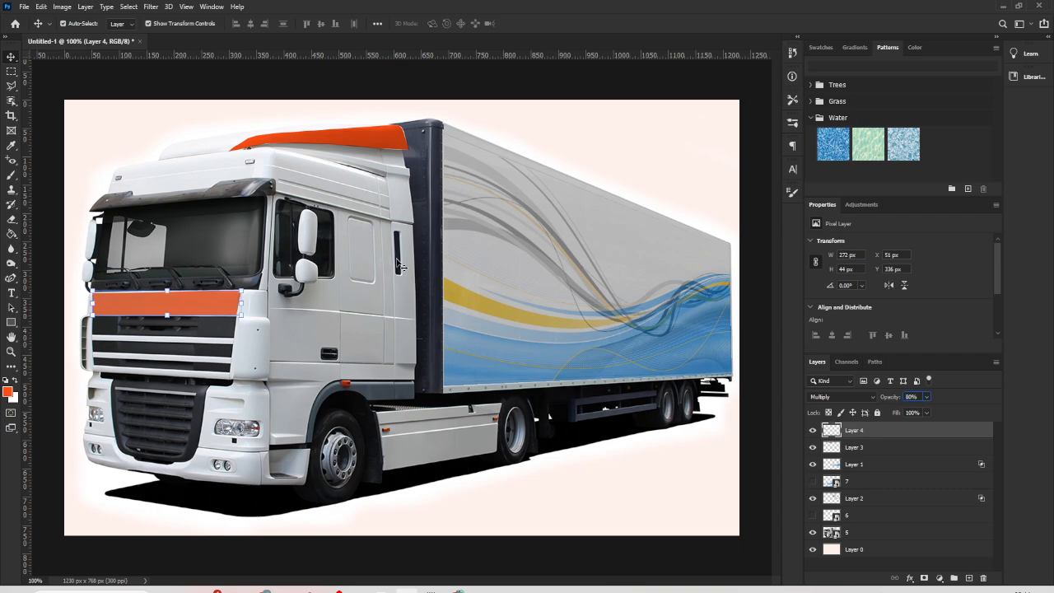
click(360, 143)
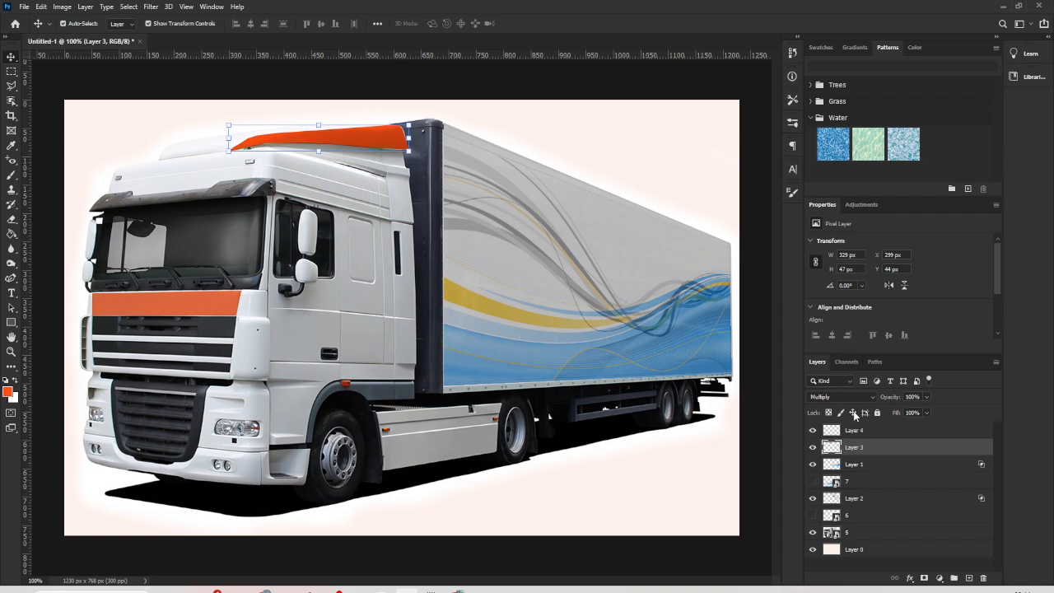
click(913, 396)
text(80)
key(Return)
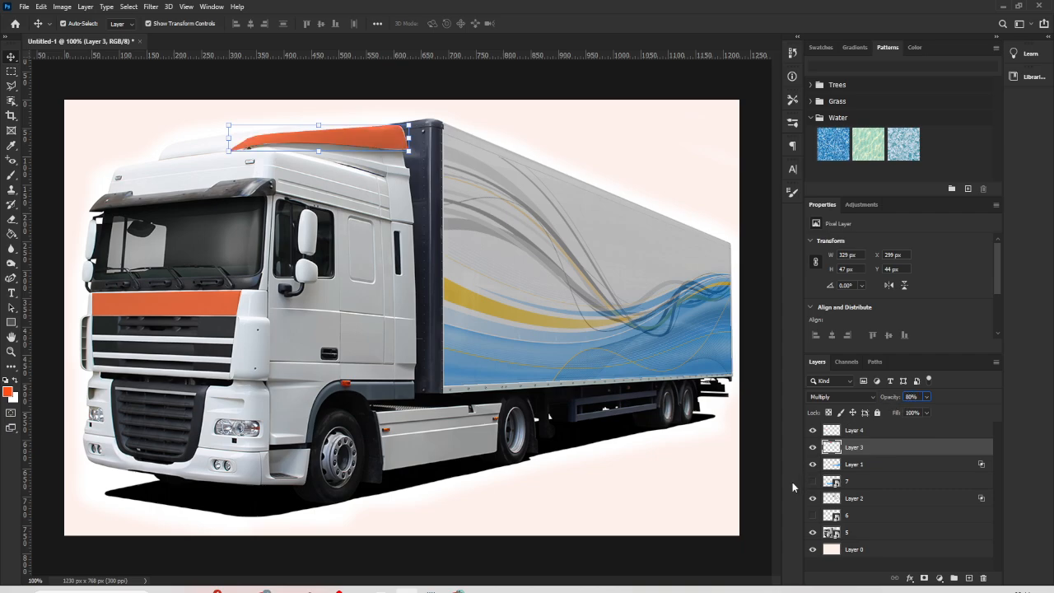
click(753, 502)
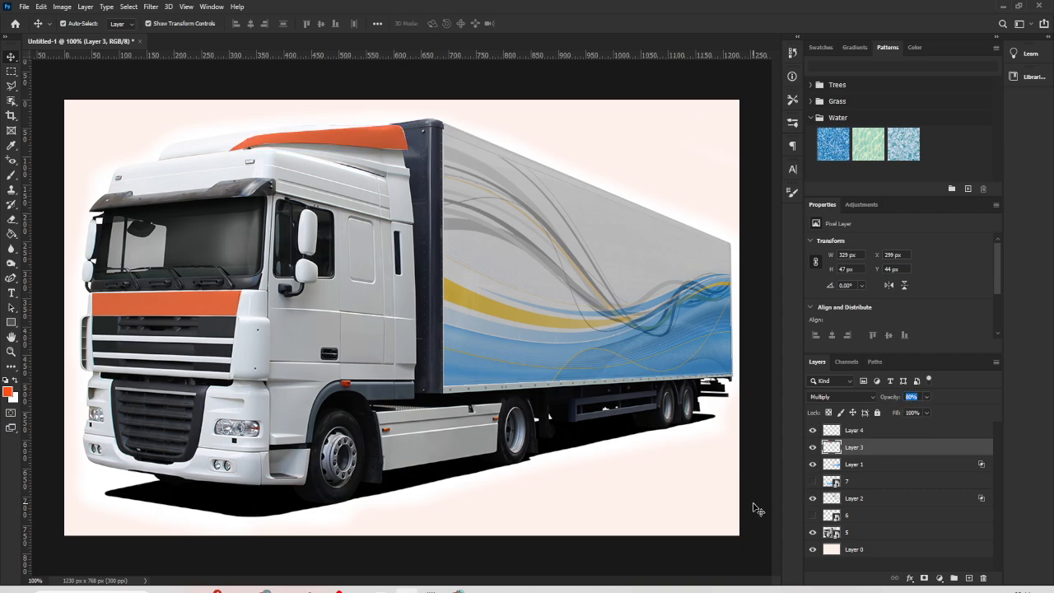
- Resize the orange front panel to about 268 × 52 px so it fits between the windshield and the grille
click(208, 306)
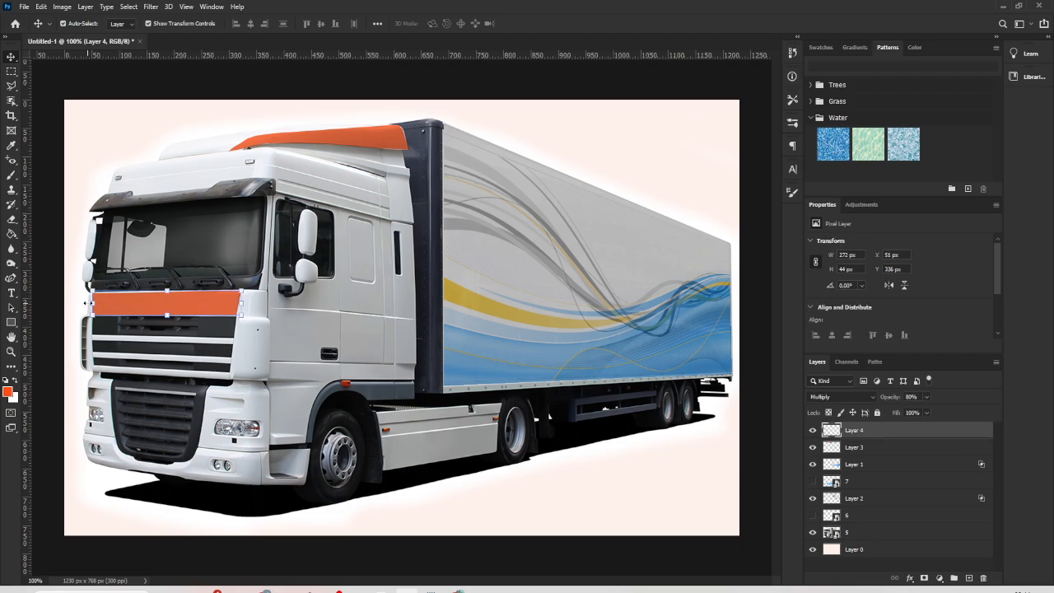
drag(93, 291, 96, 286)
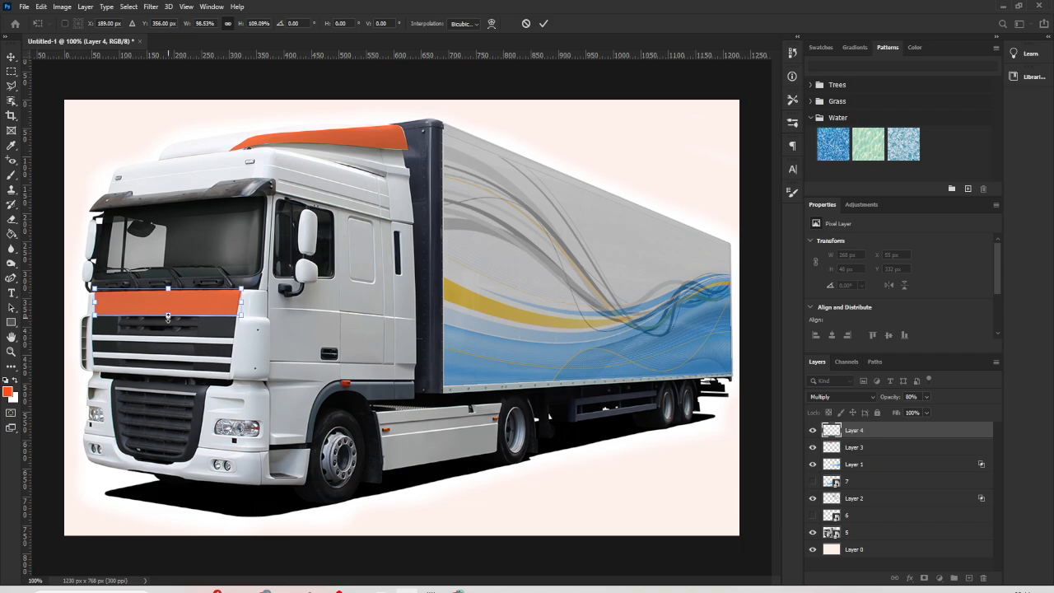
drag(168, 317, 166, 319)
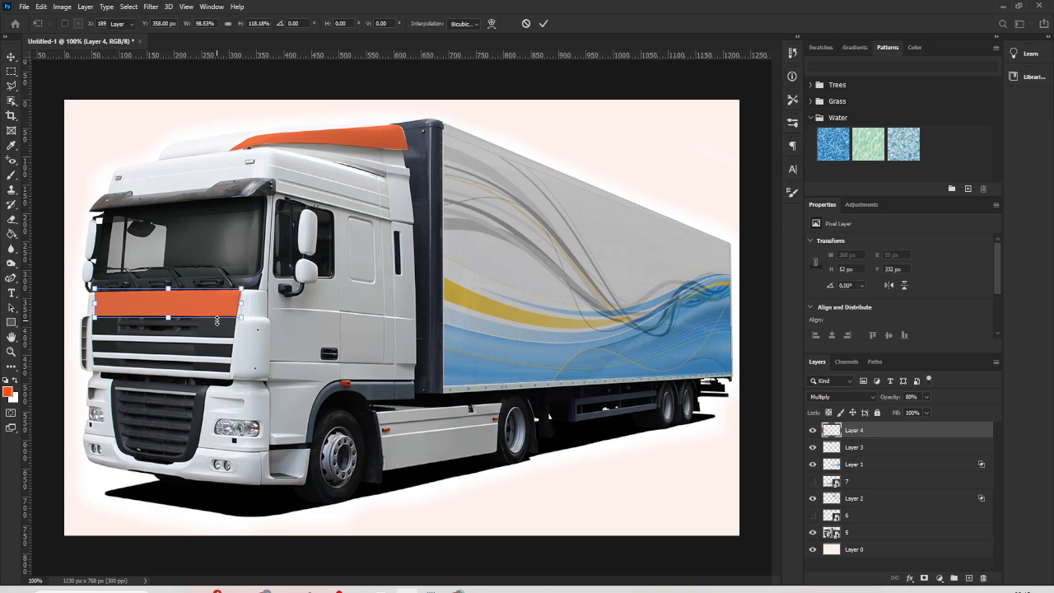
key(Return)
click(145, 126)
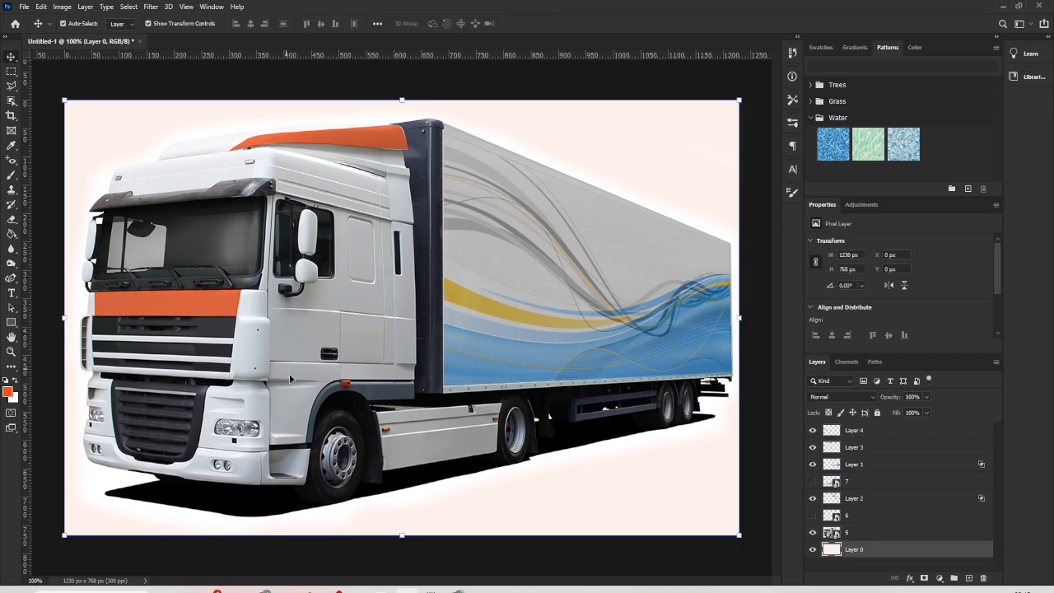
- Enlarge the orange side skirt panel between the wheels proportionally to about 217 × 90 px so it covers the lower skirt
click(616, 451)
key(e)
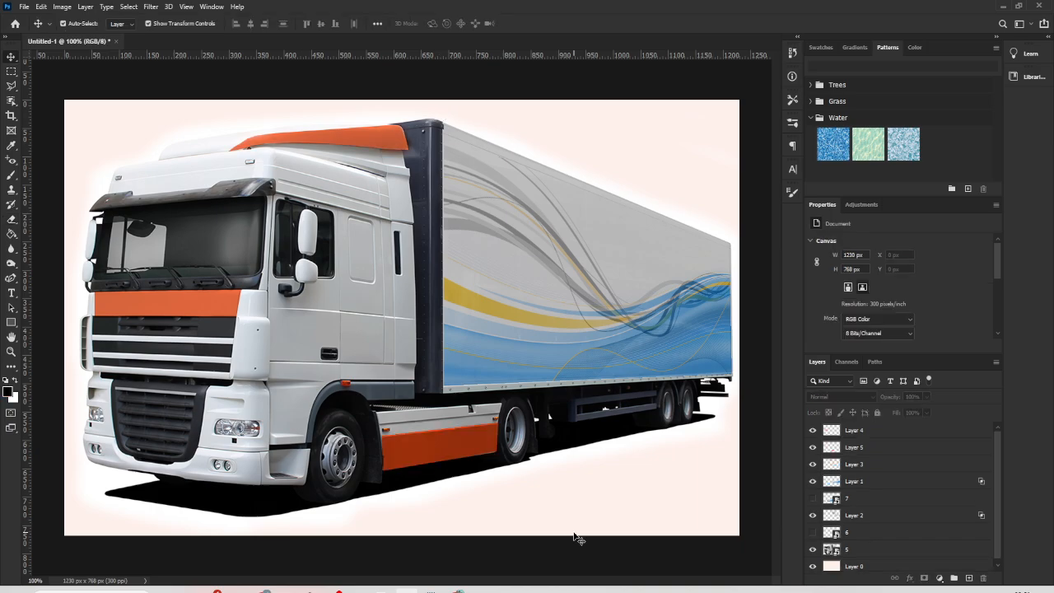
click(465, 458)
drag(444, 454, 498, 447)
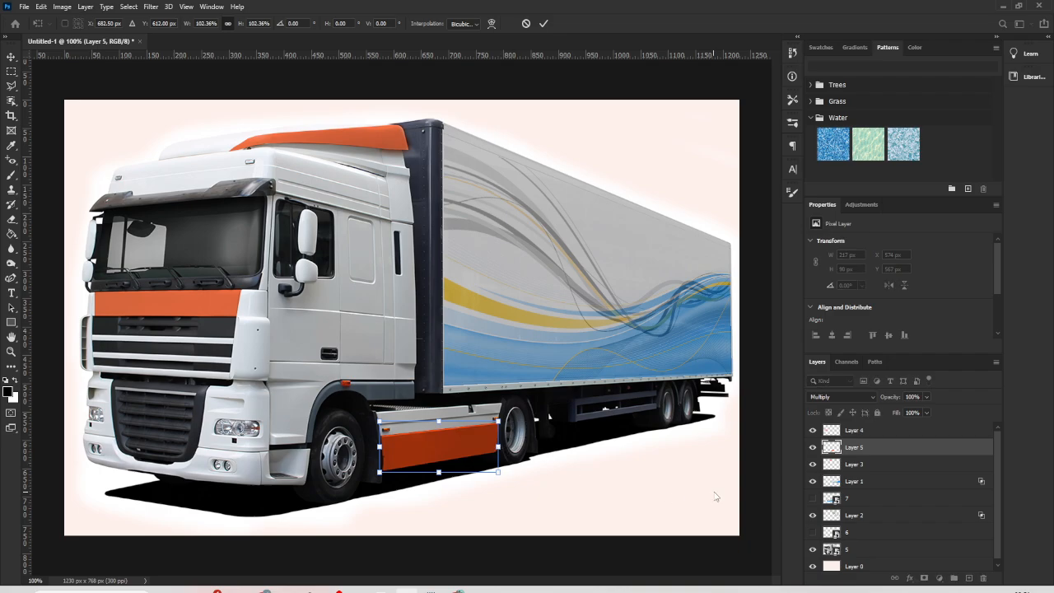
key(Return)
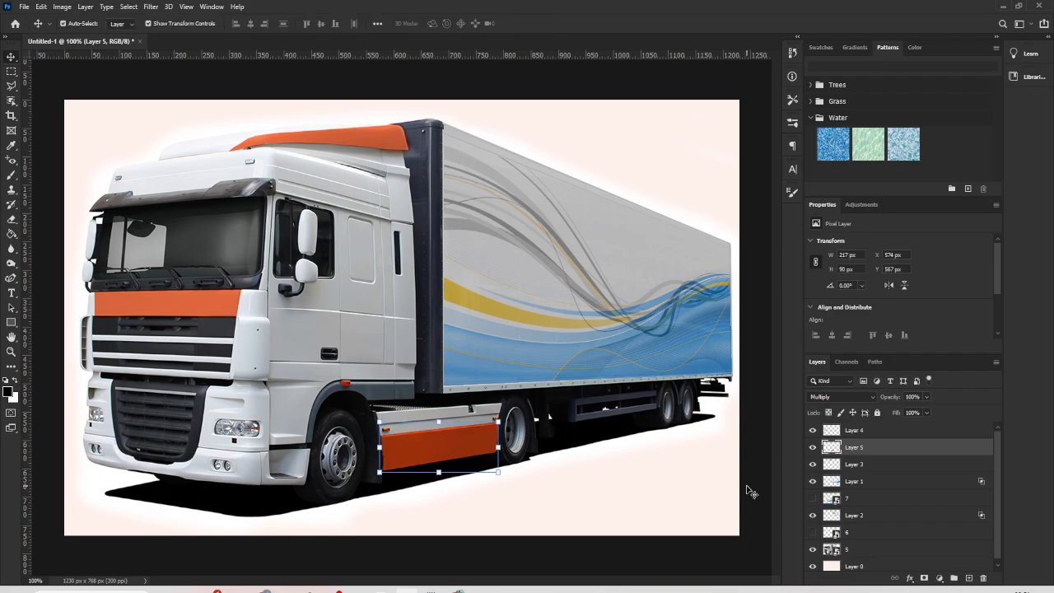
click(768, 490)
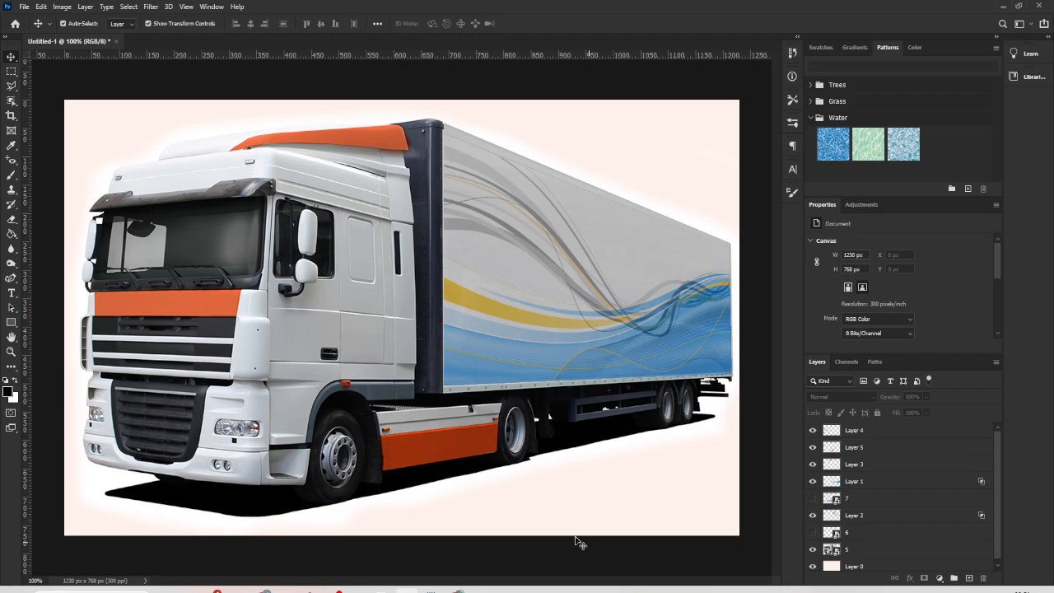
- Reduce the opacity of the orange side skirt layer to lighten its color toward the cab's other orange panels
click(471, 448)
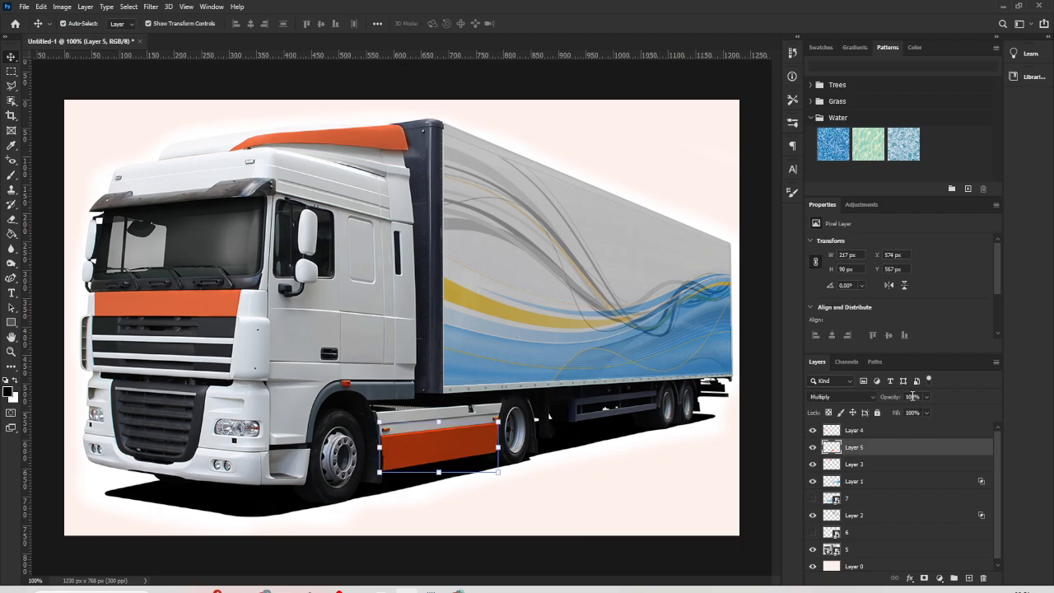
click(912, 396)
text(5)
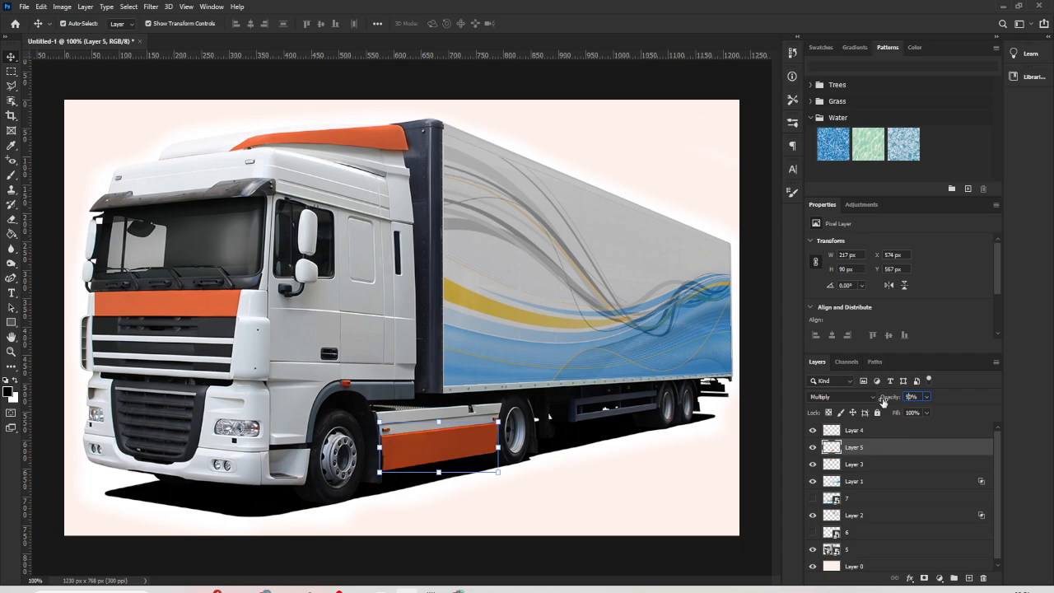
click(766, 491)
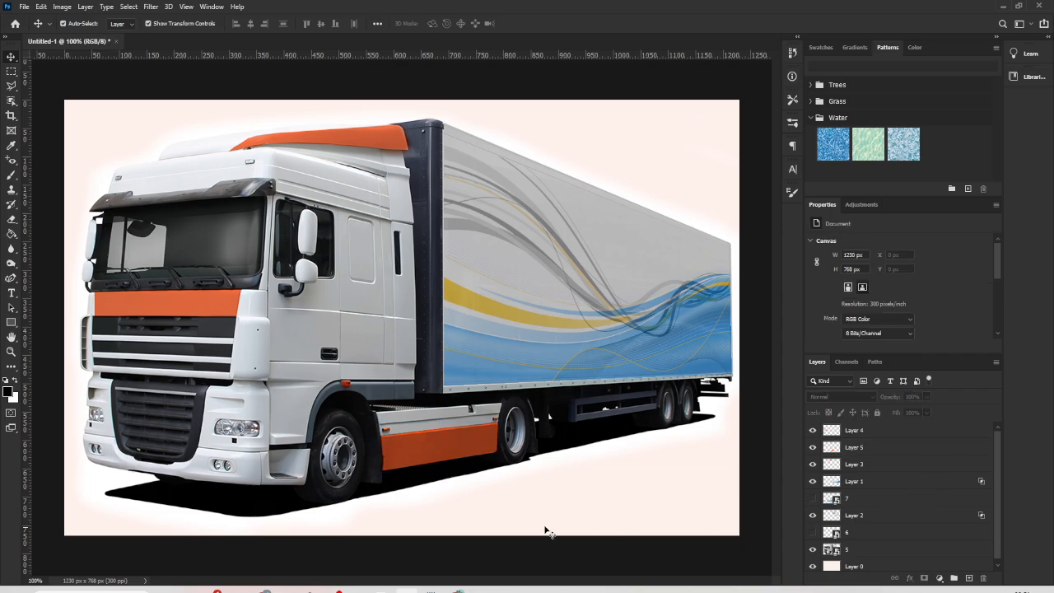